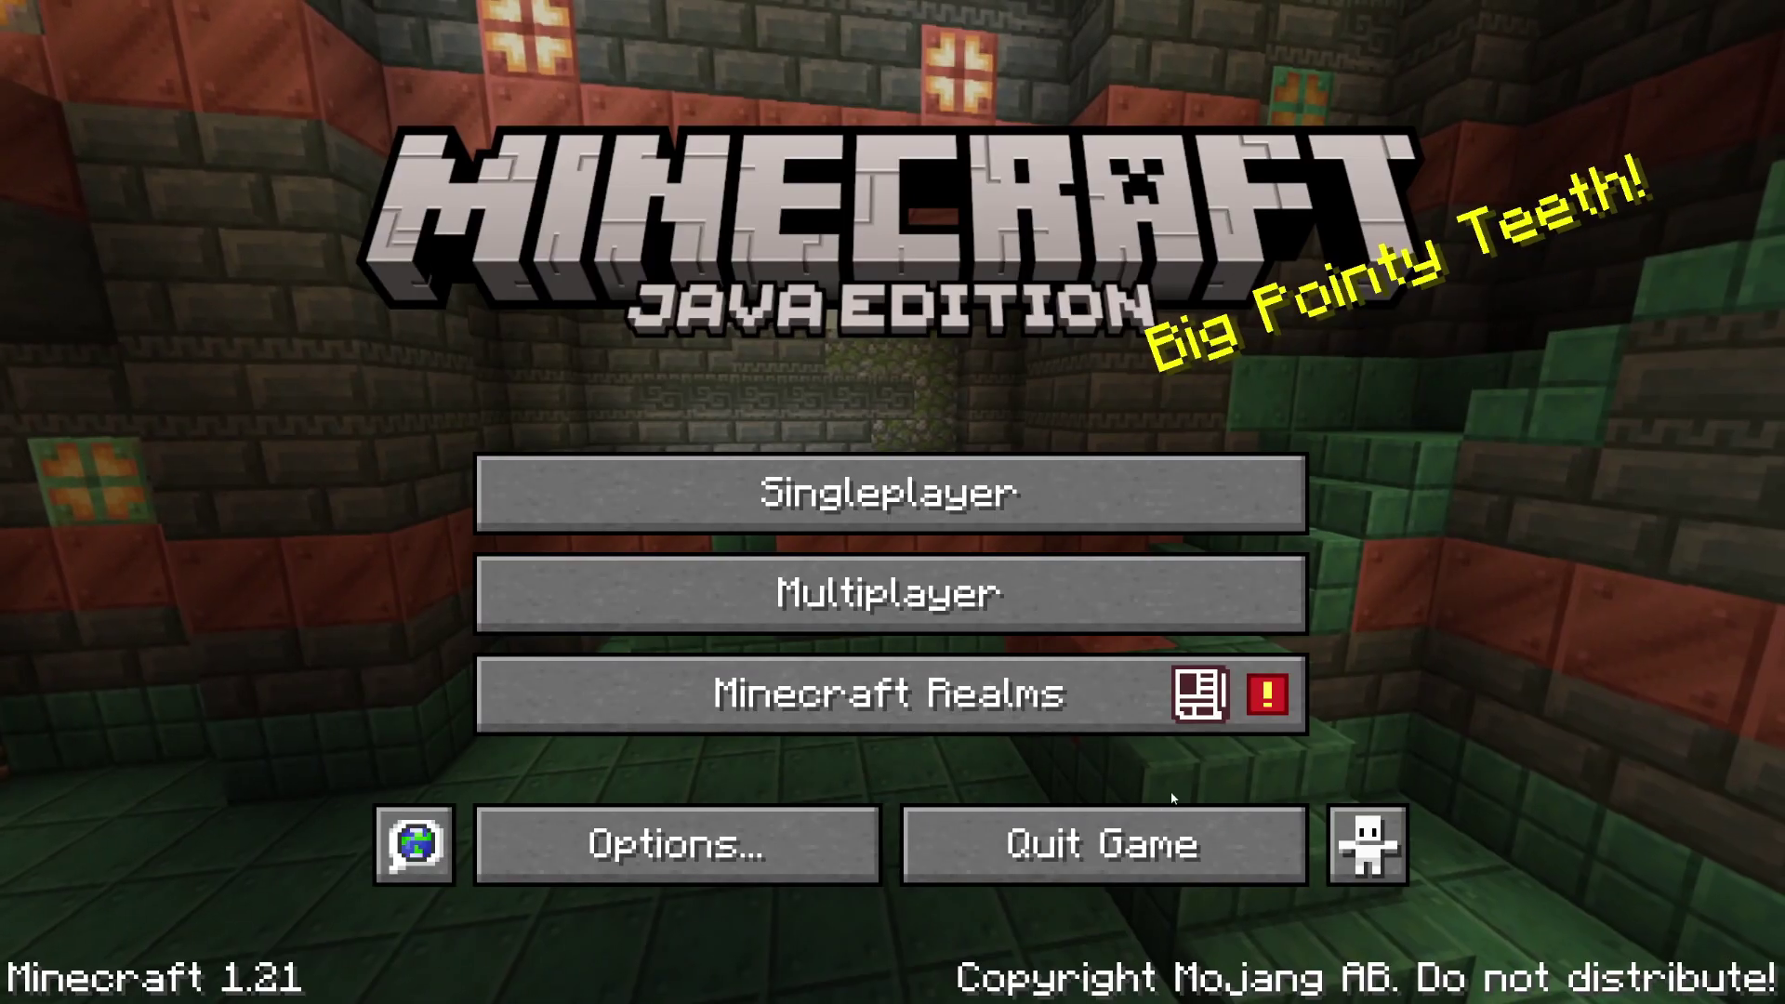
- Quit Minecraft and switch to Google Chrome
click(1116, 842)
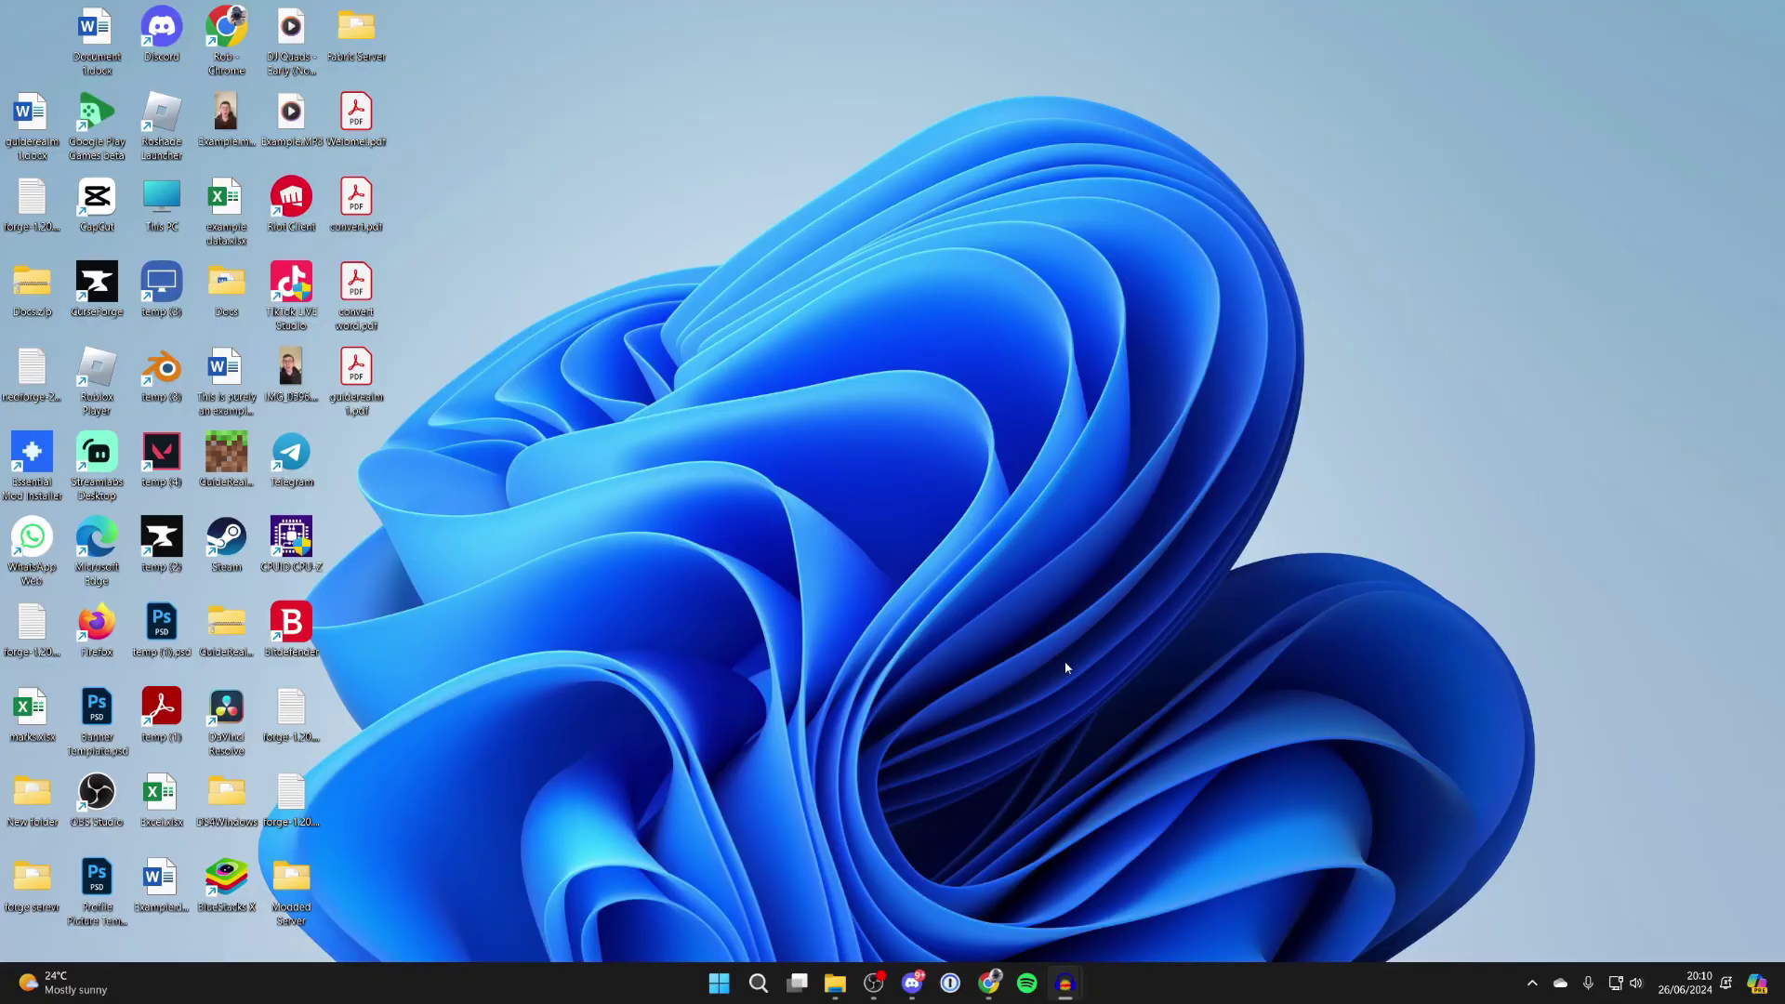
click(989, 983)
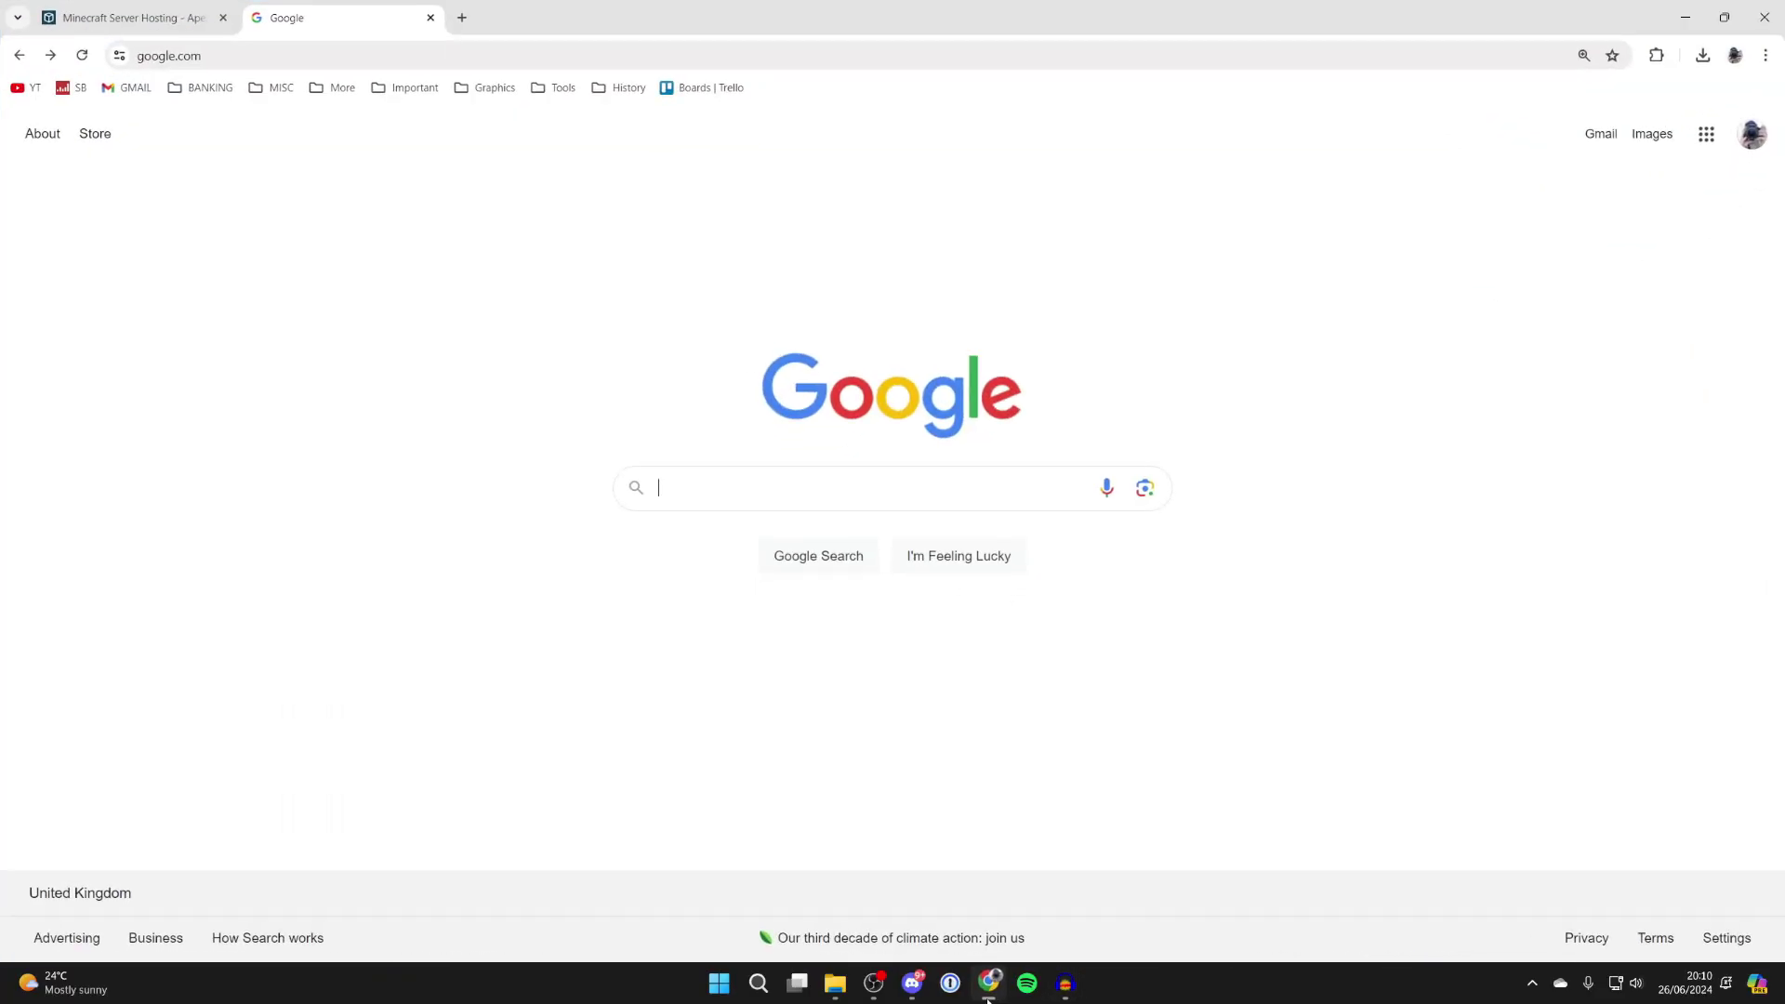
- Look through the Minecraft server hosting features on the already open Apex Hosting page
click(165, 7)
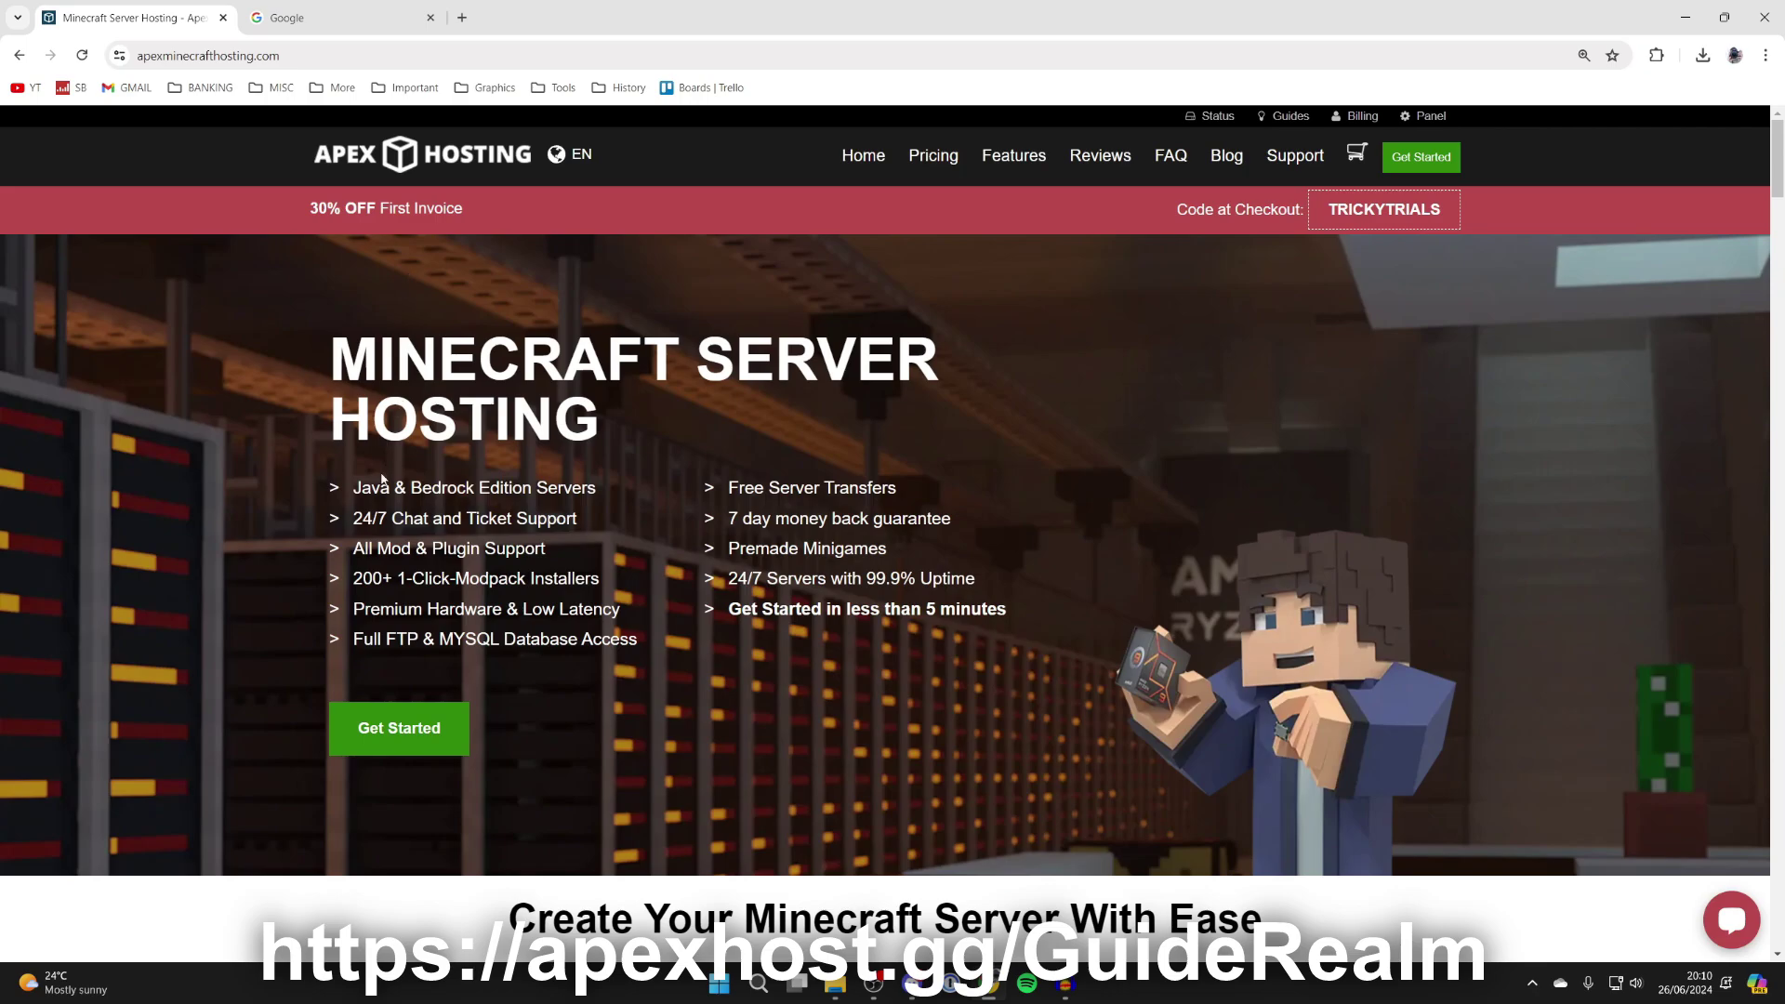
drag(353, 488, 529, 525)
scroll(650, 492, down, 10)
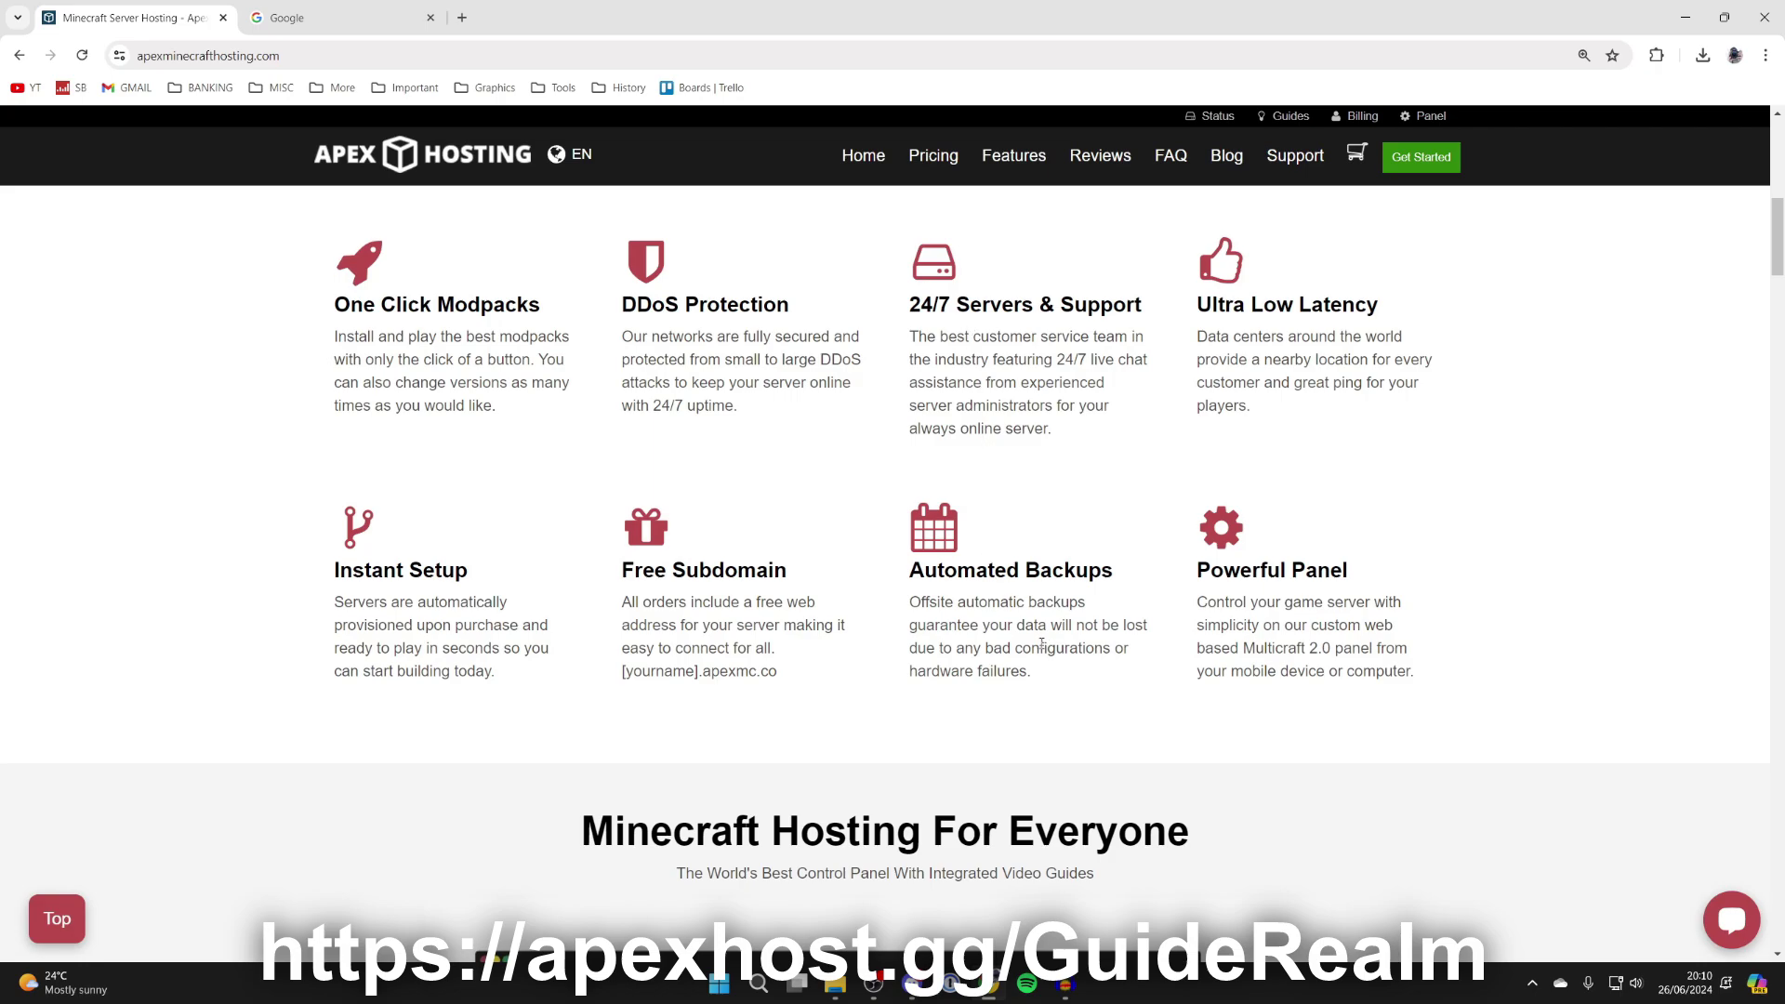
scroll(1042, 643, up, 10)
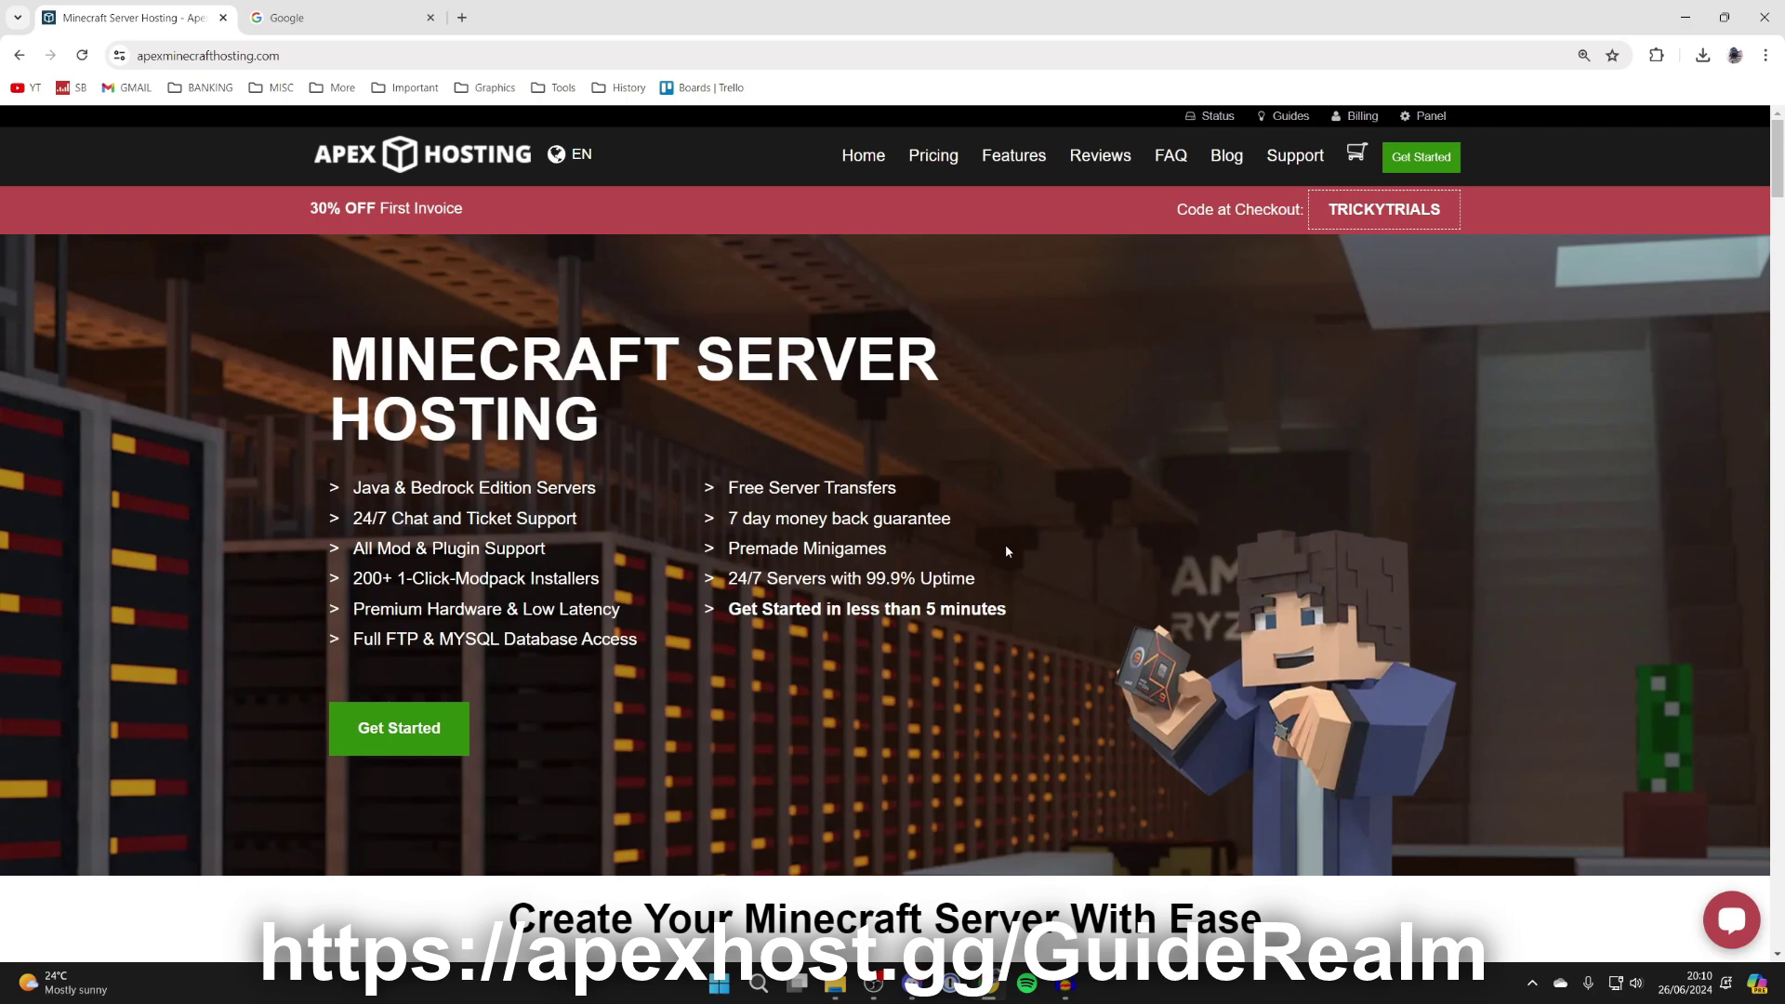
- Search Google for "chocapic13 shaders" and open the CurseForge page for Chocapic13' Shaders
click(307, 17)
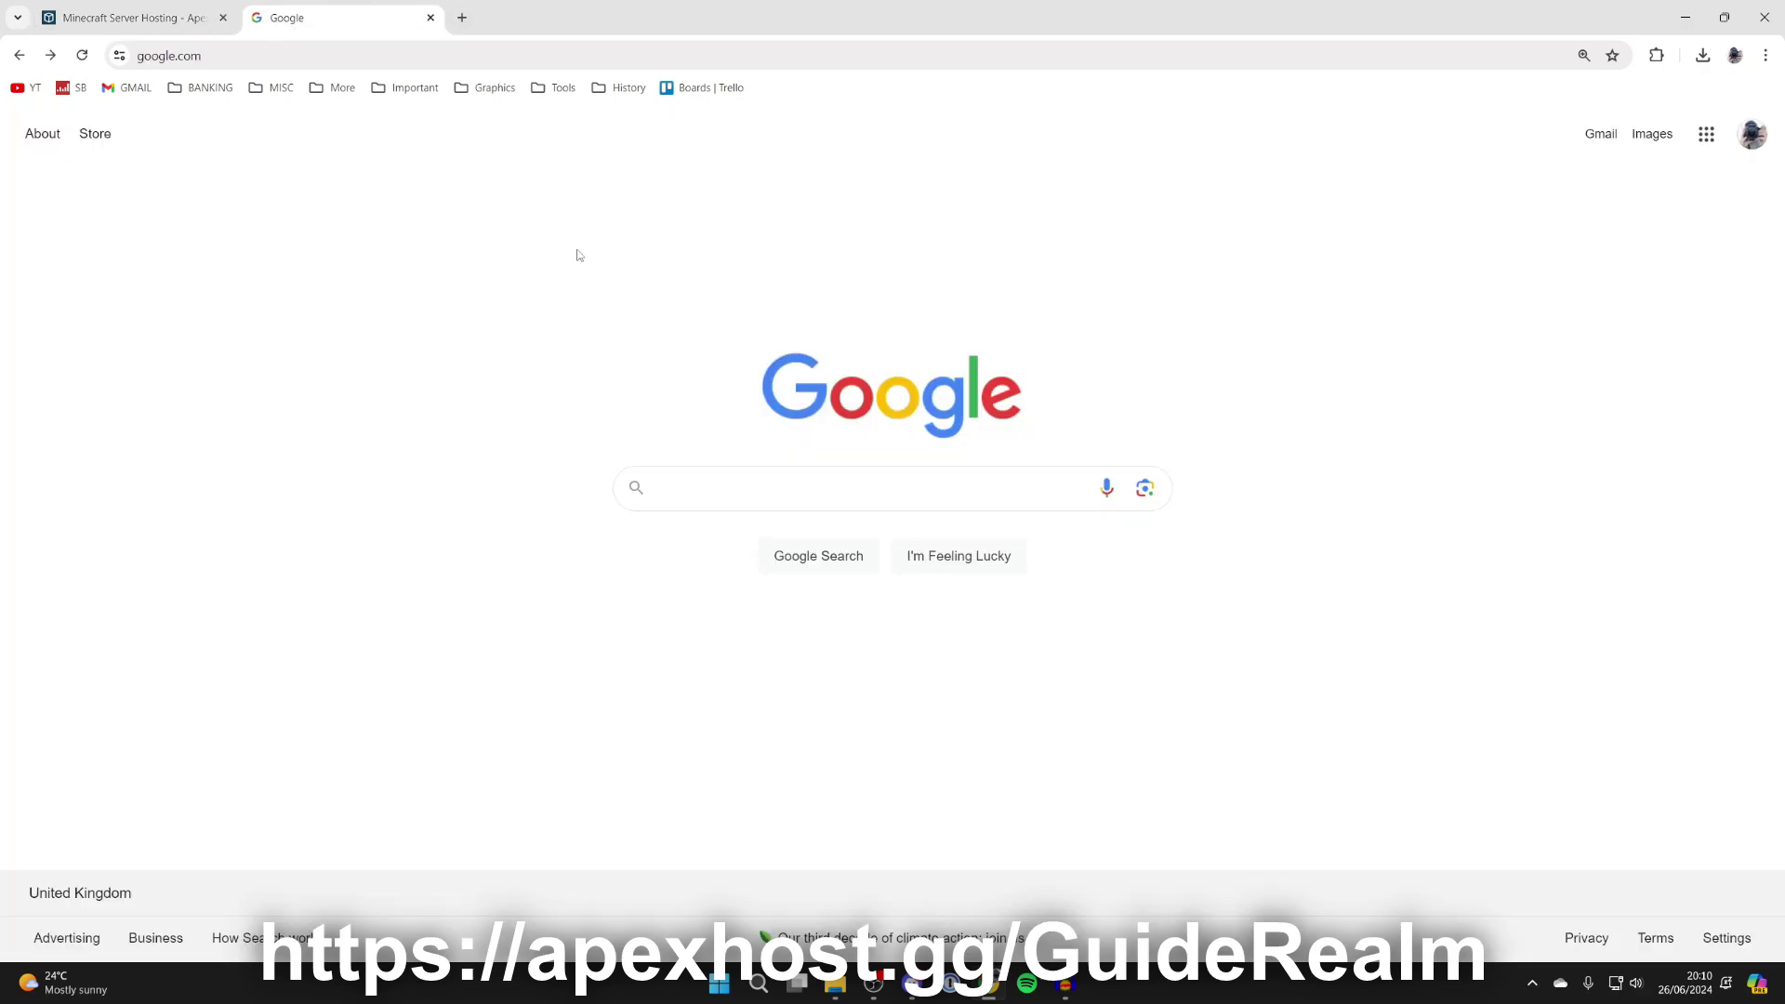
text(chocapic)
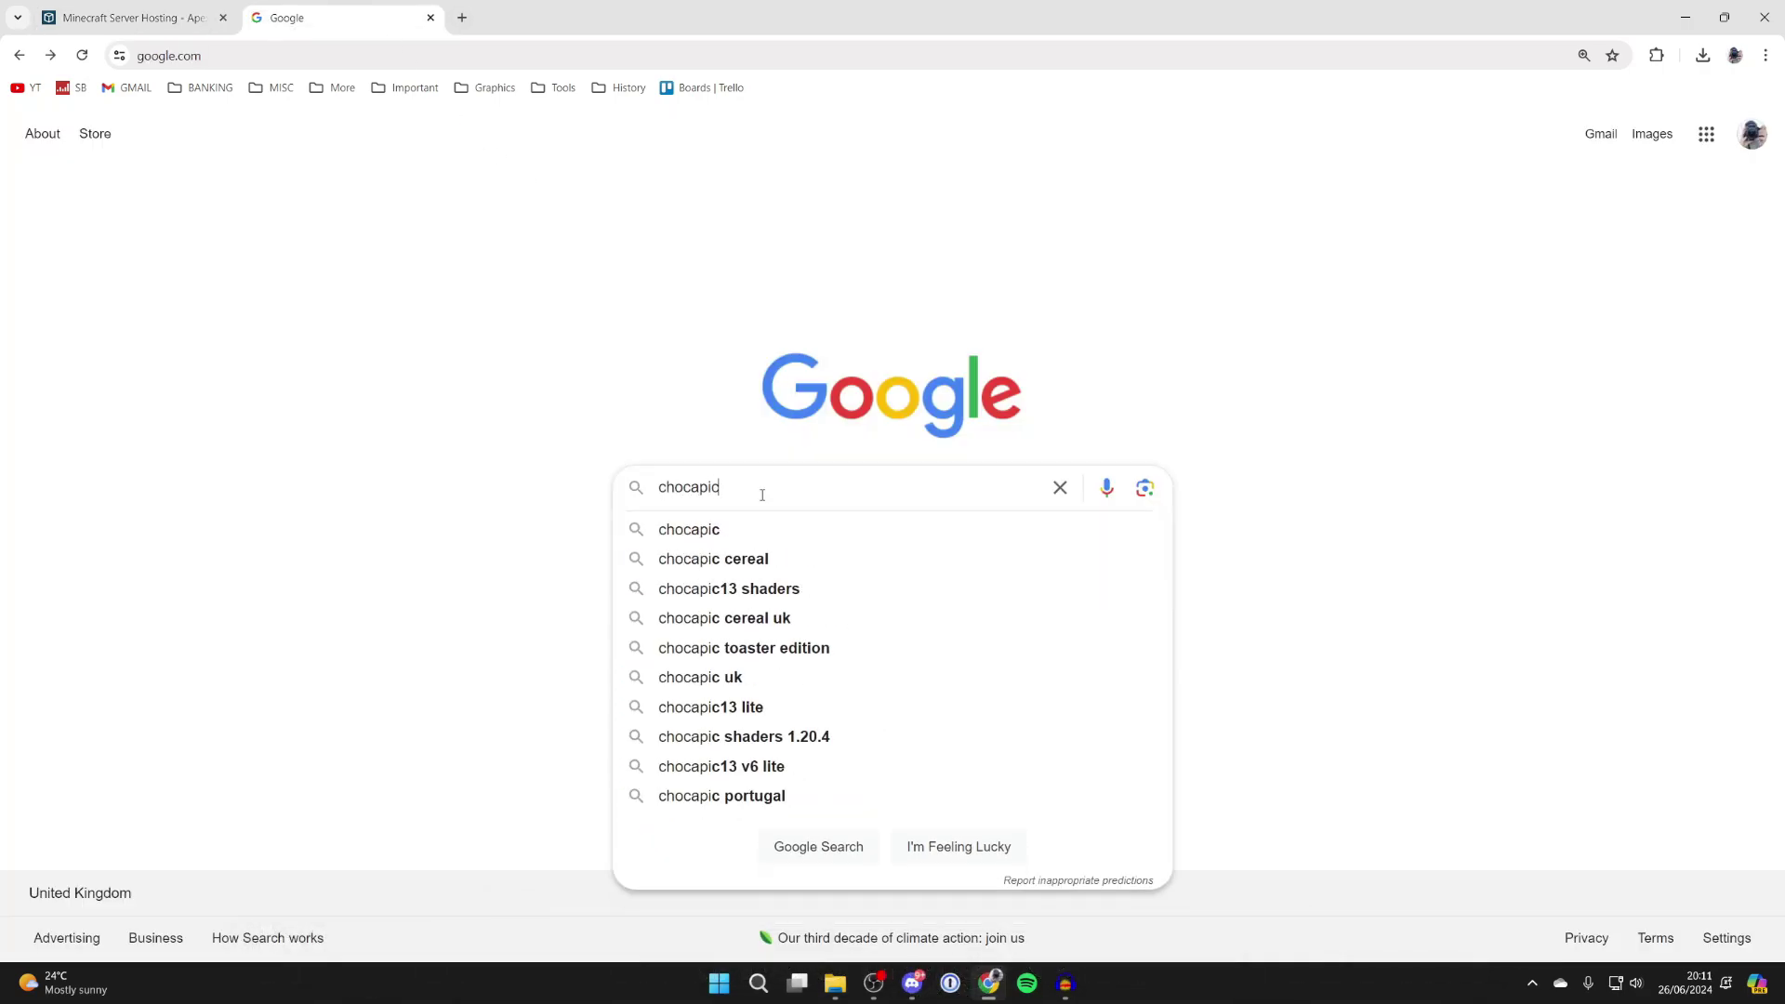
text(13 shaders)
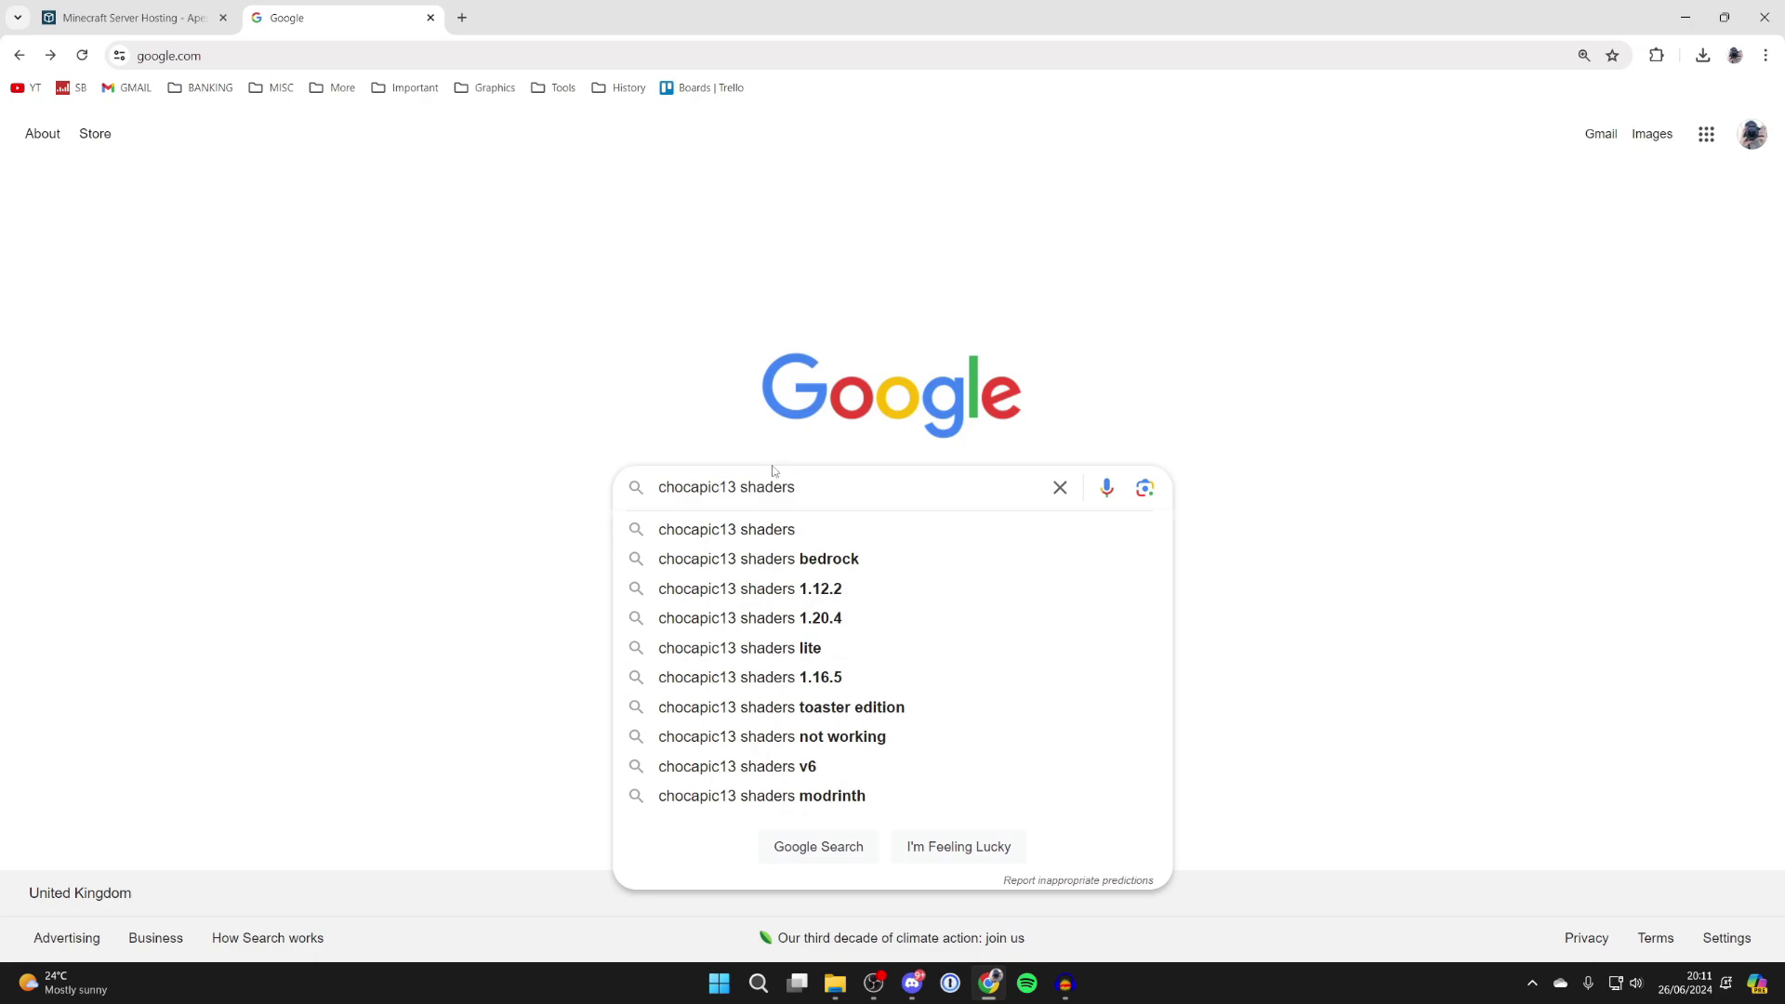
key(Return)
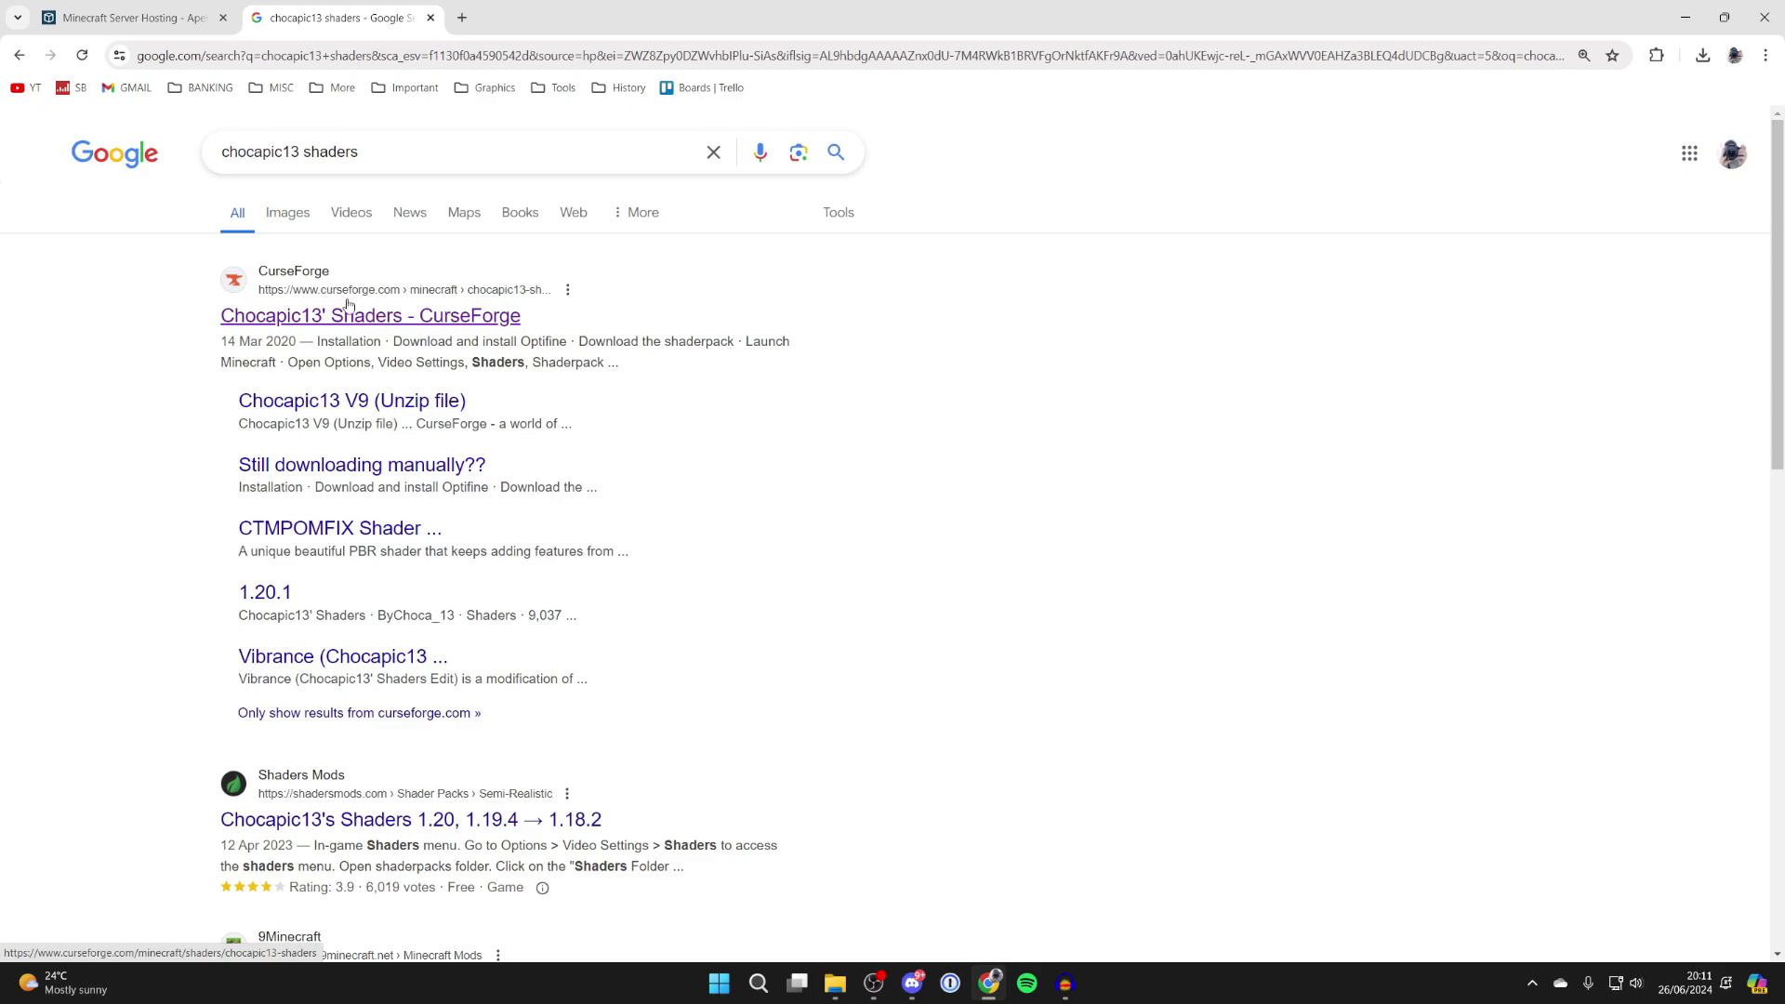
click(346, 314)
- Download the Chocapic13 V9 (Unzip file) release from the shader project's file list
scroll(454, 433, down, 17)
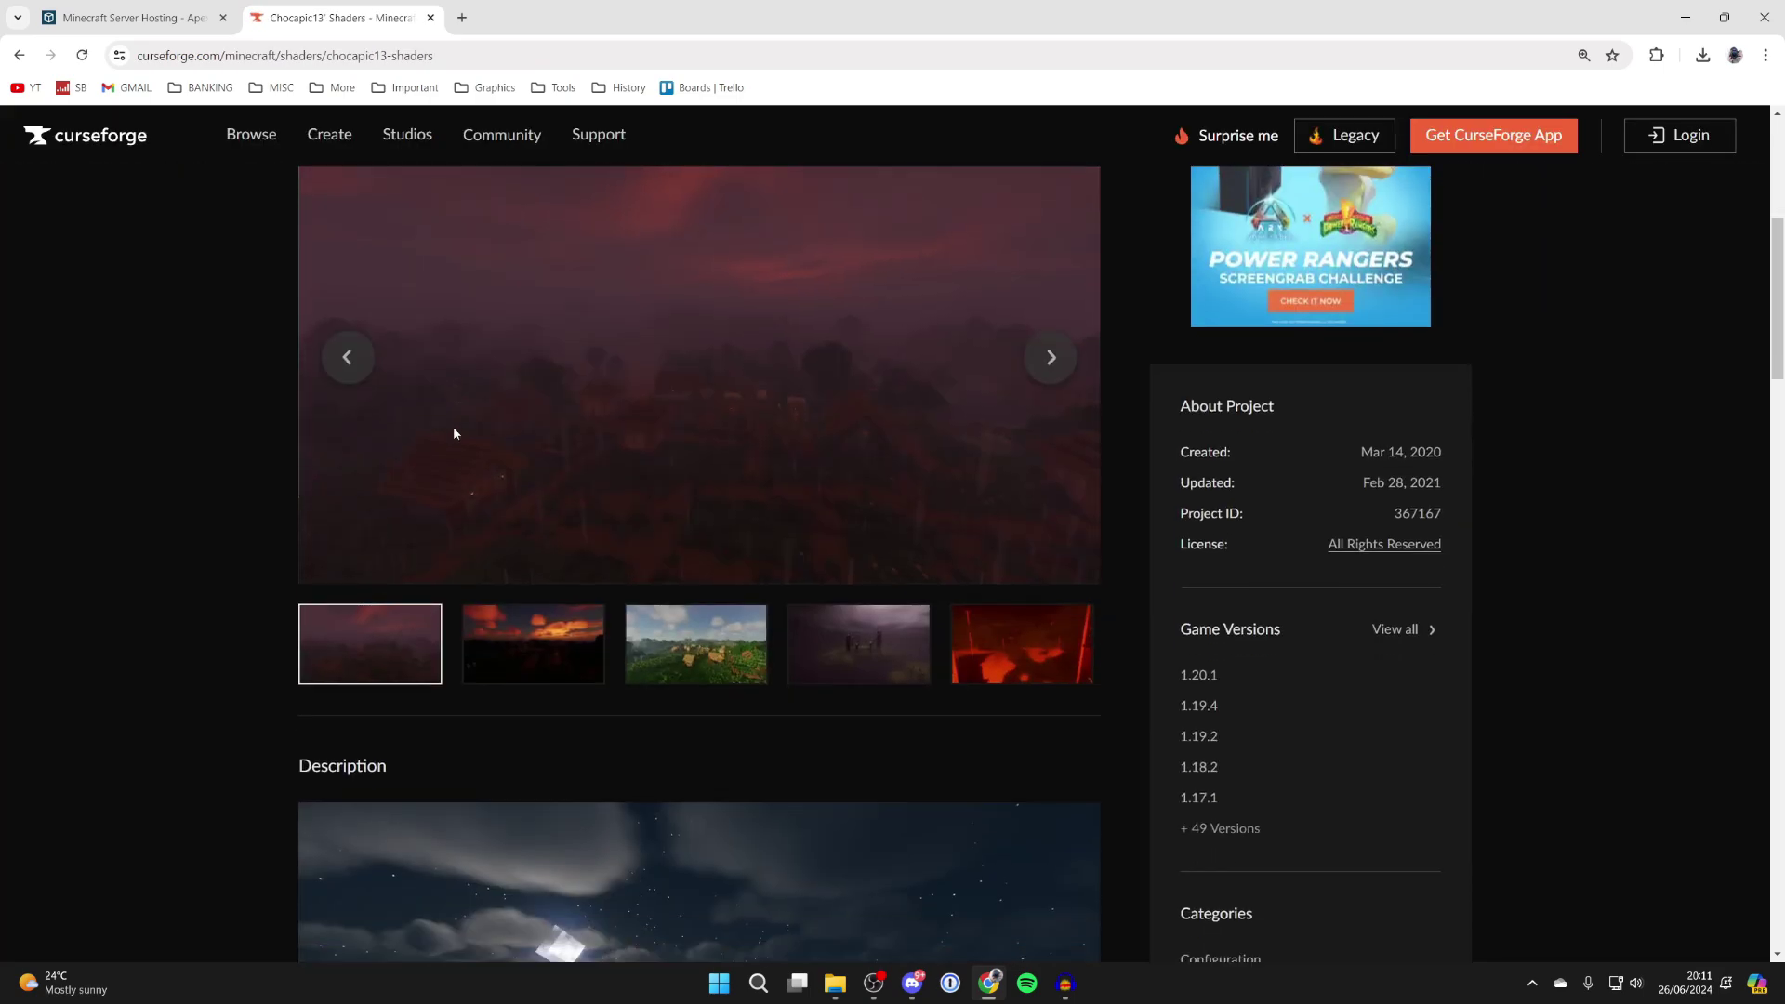
scroll(442, 549, up, 17)
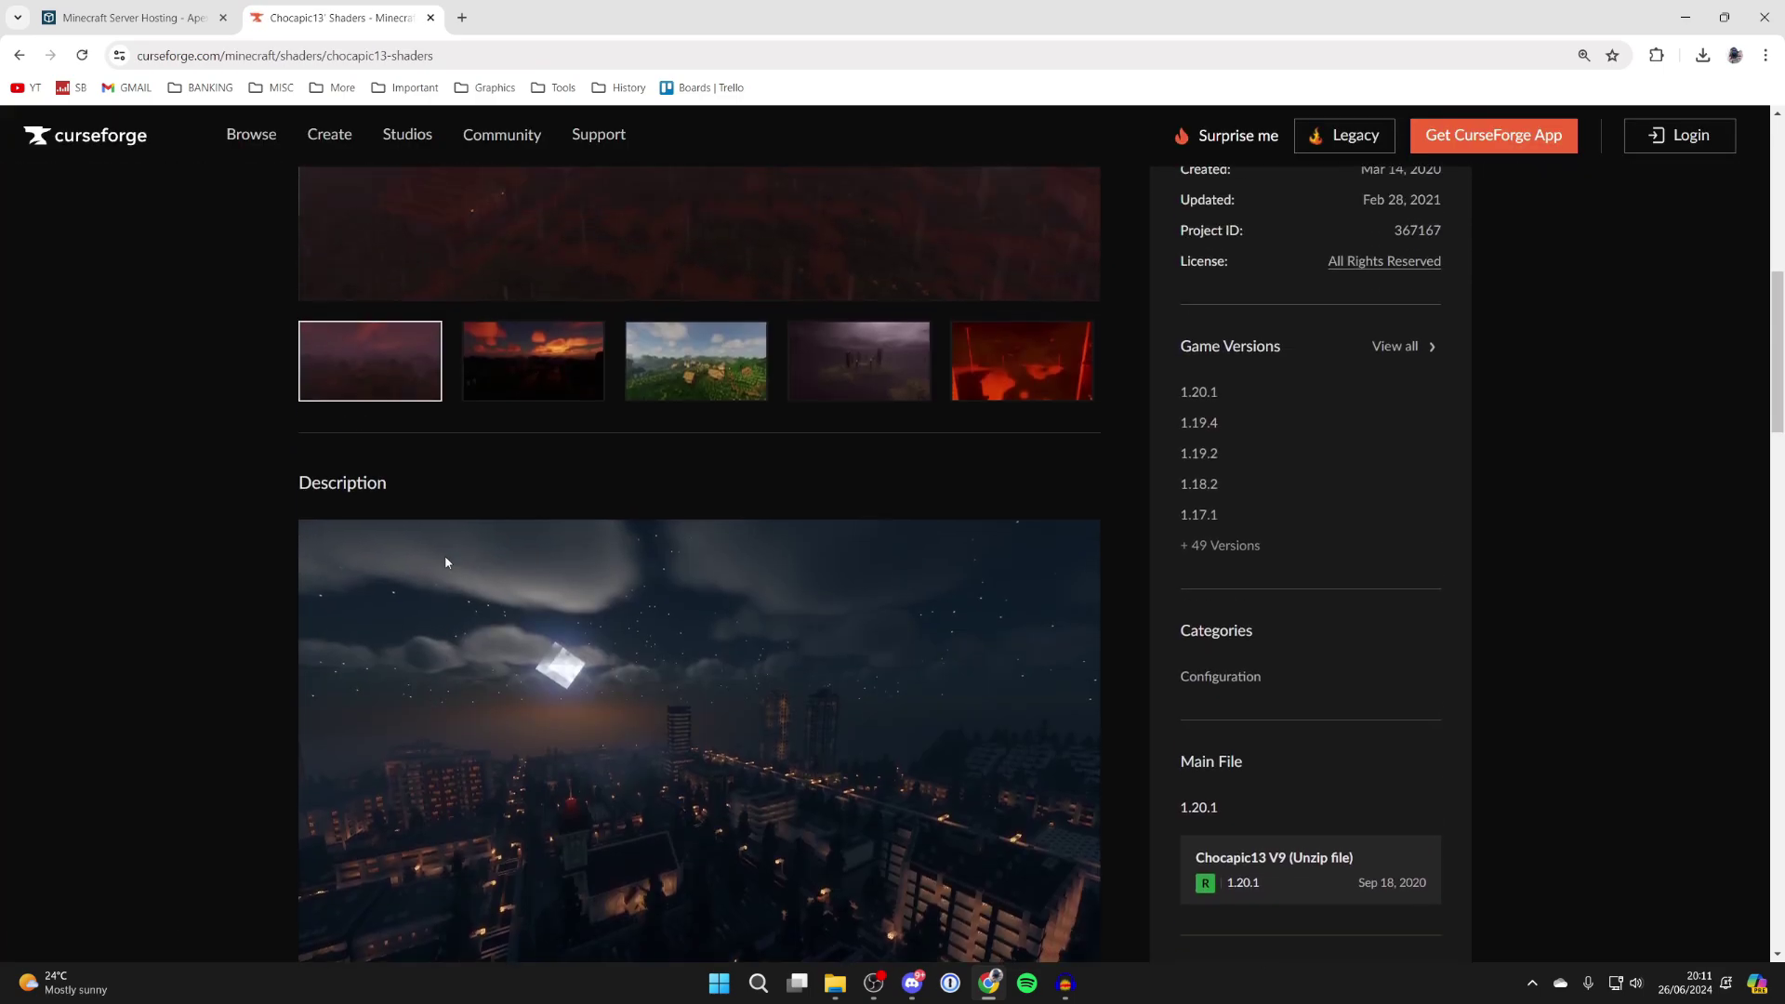
click(554, 616)
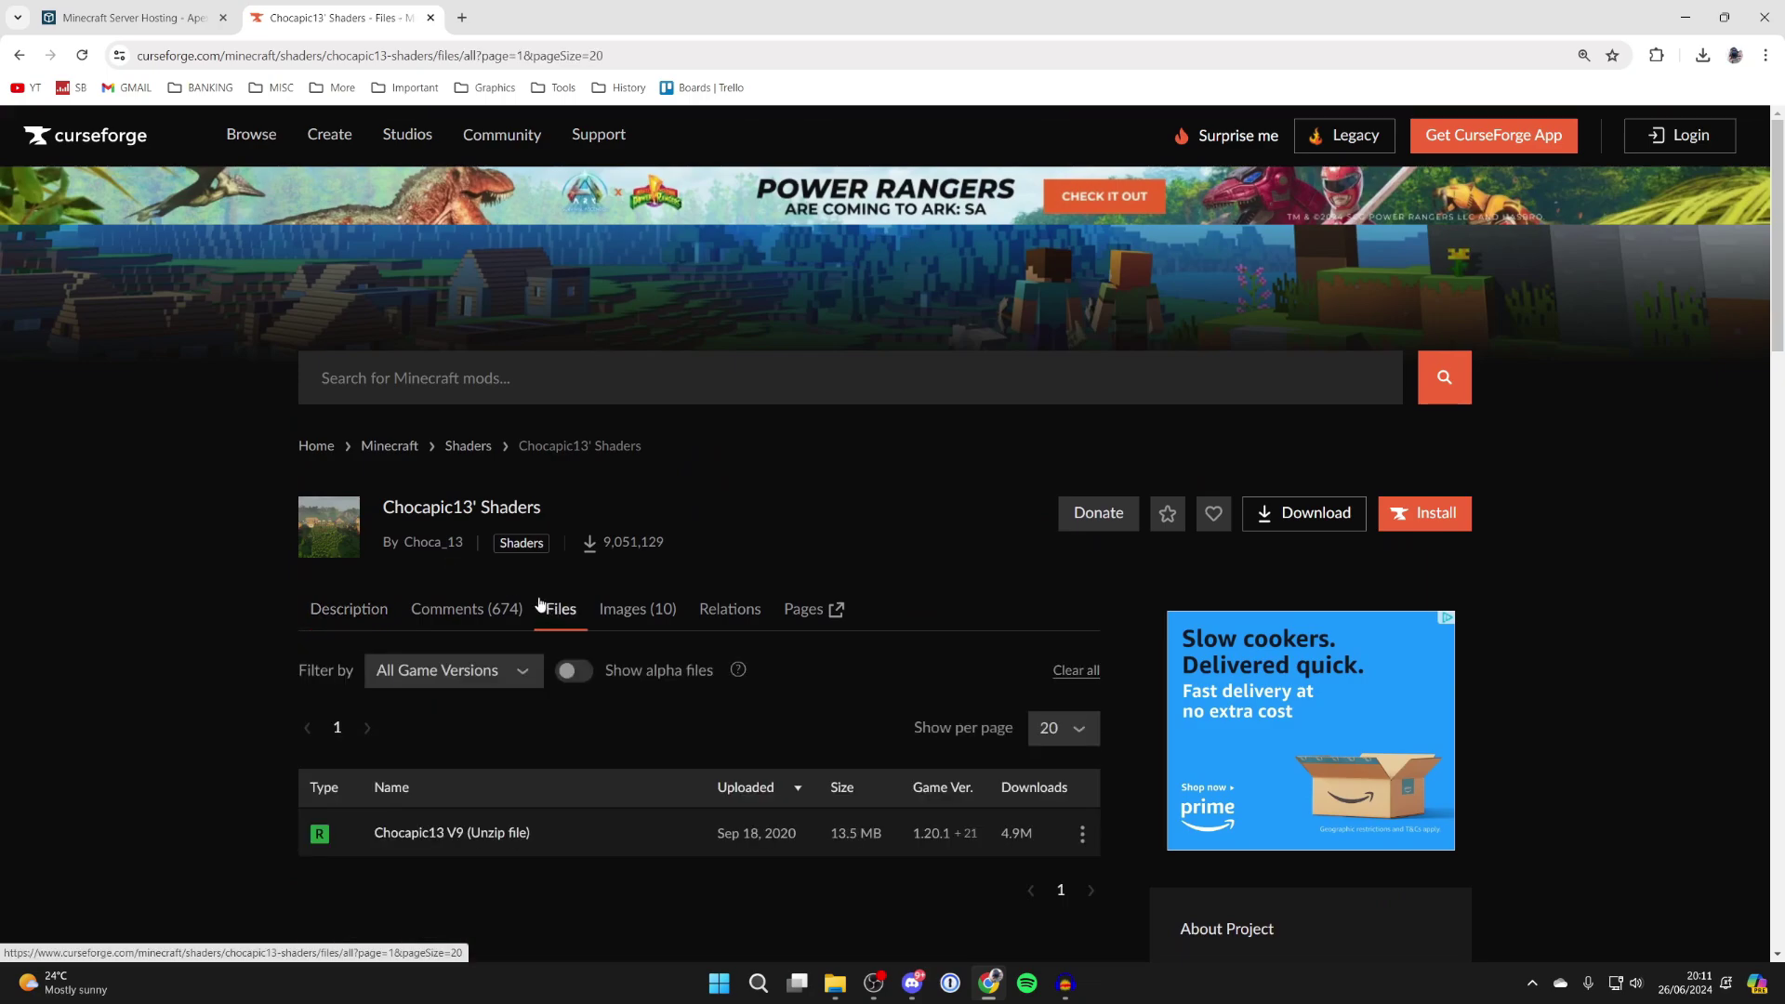
scroll(549, 609, down, 3)
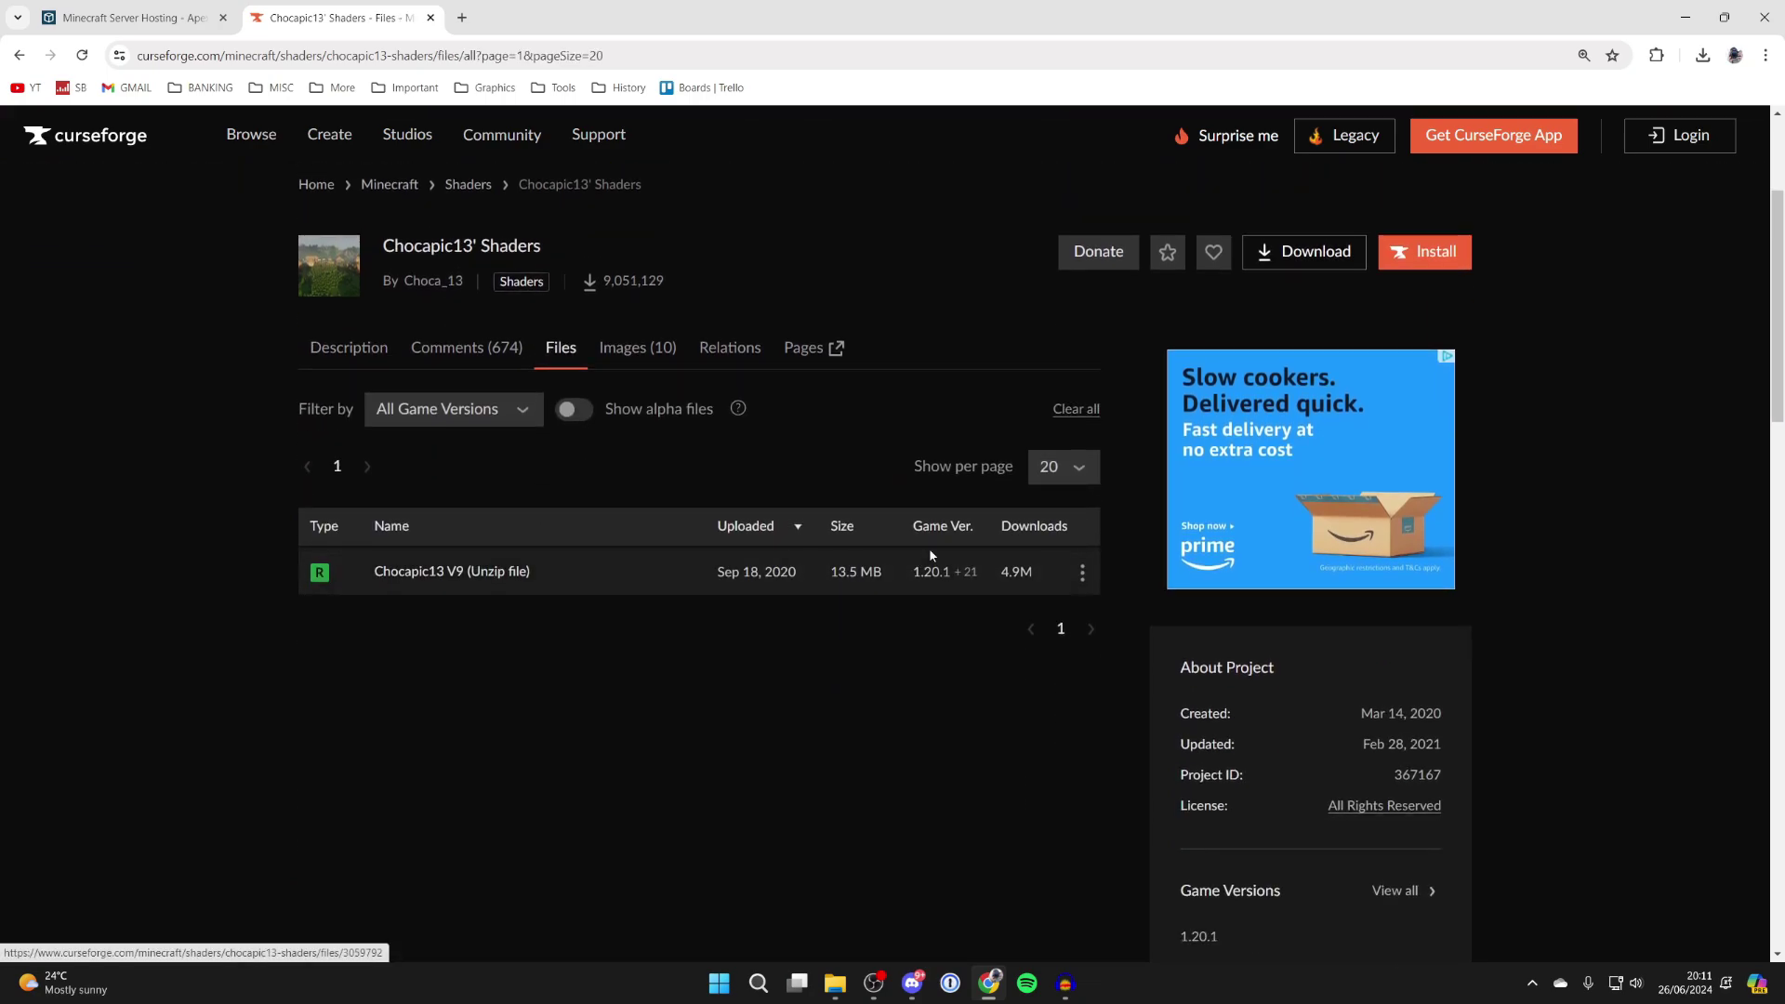
mouse_move(928, 587)
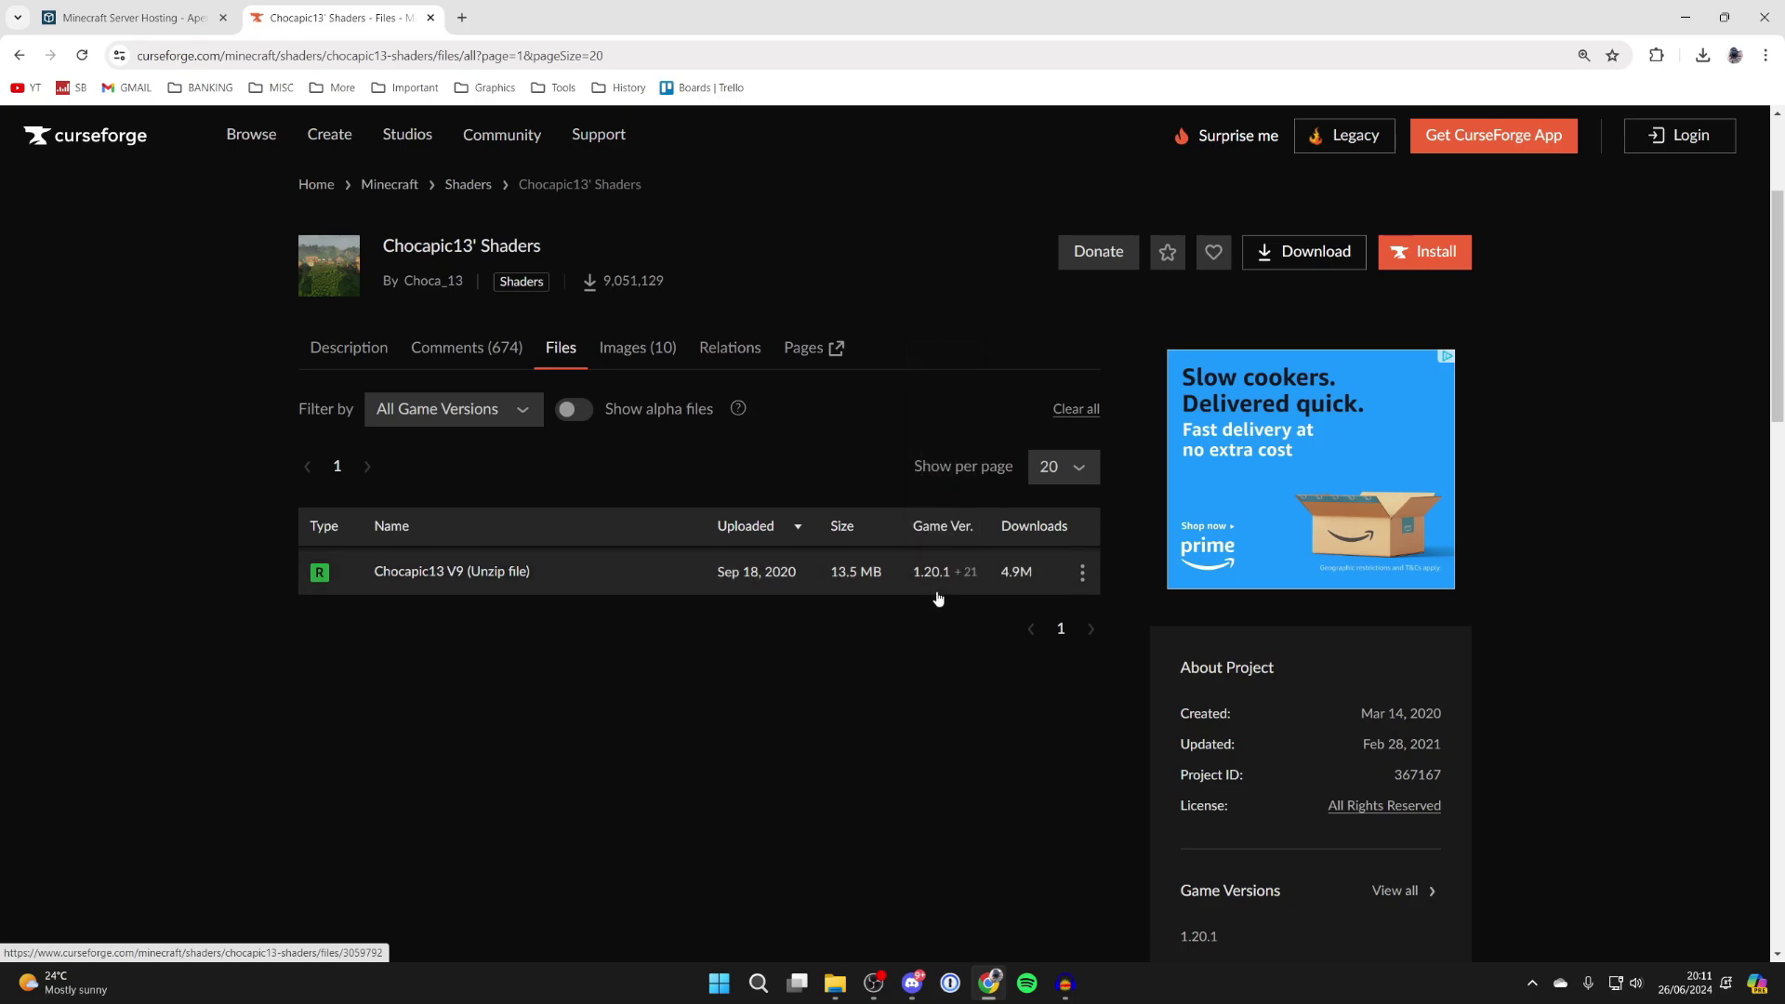
click(1081, 572)
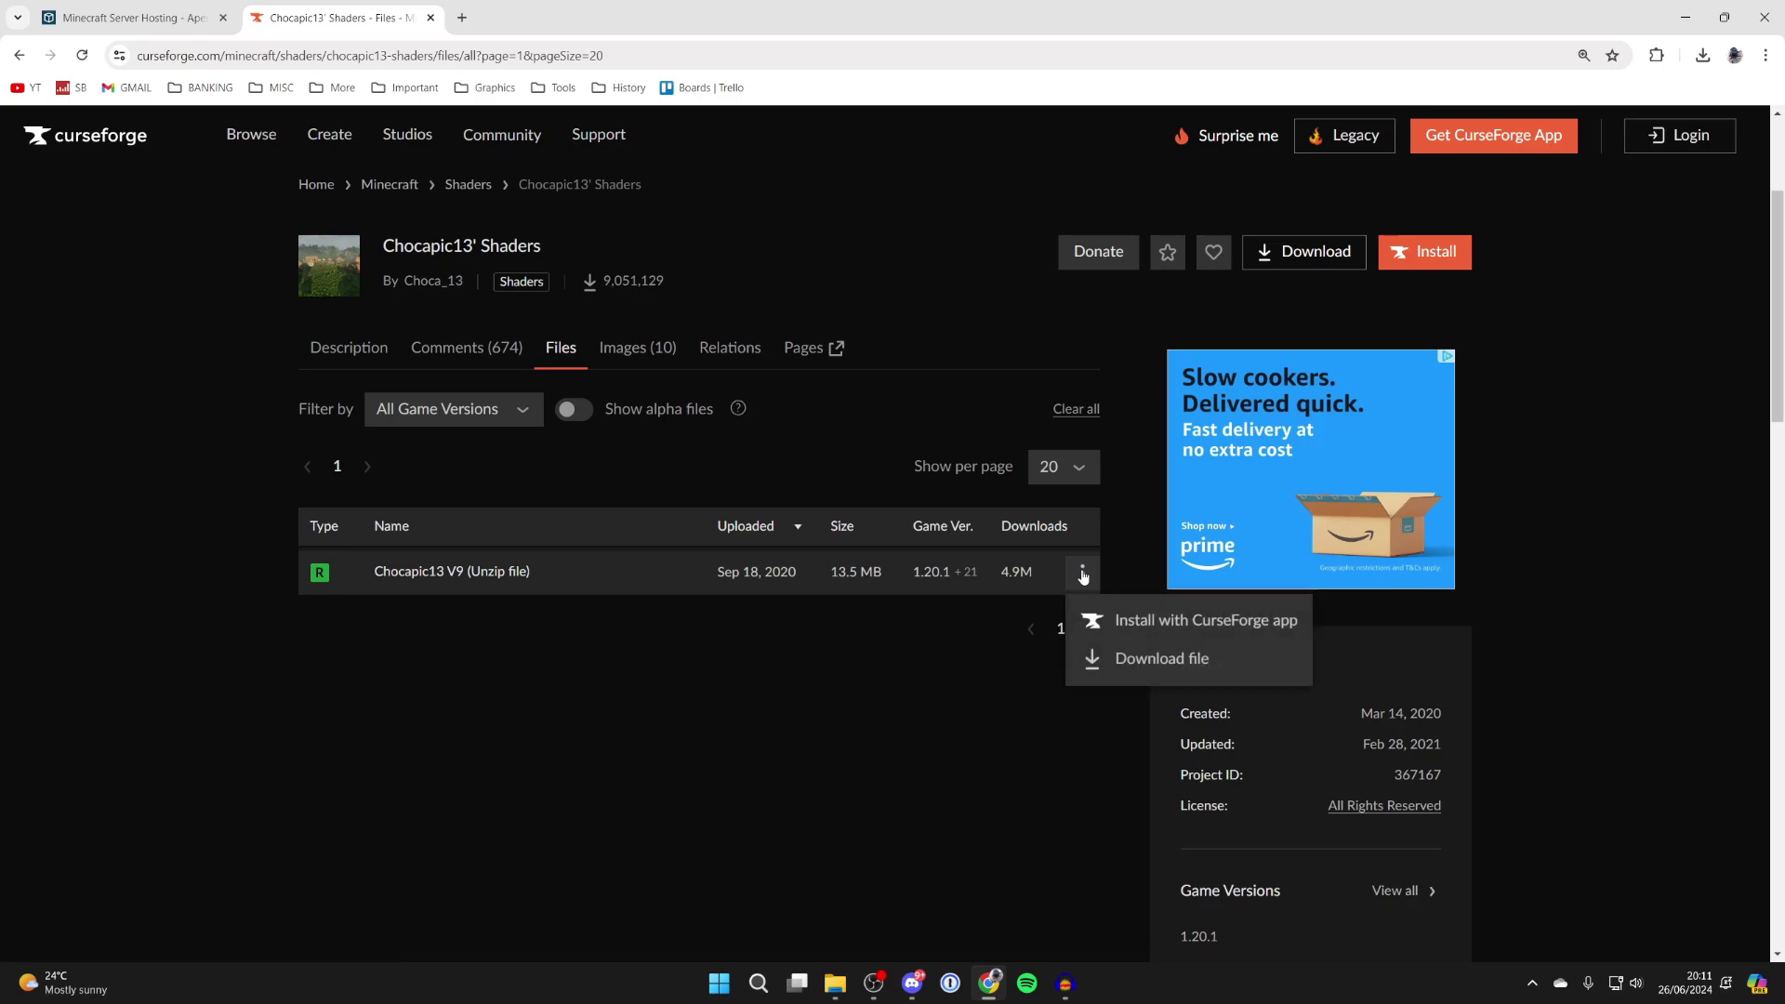
click(1124, 662)
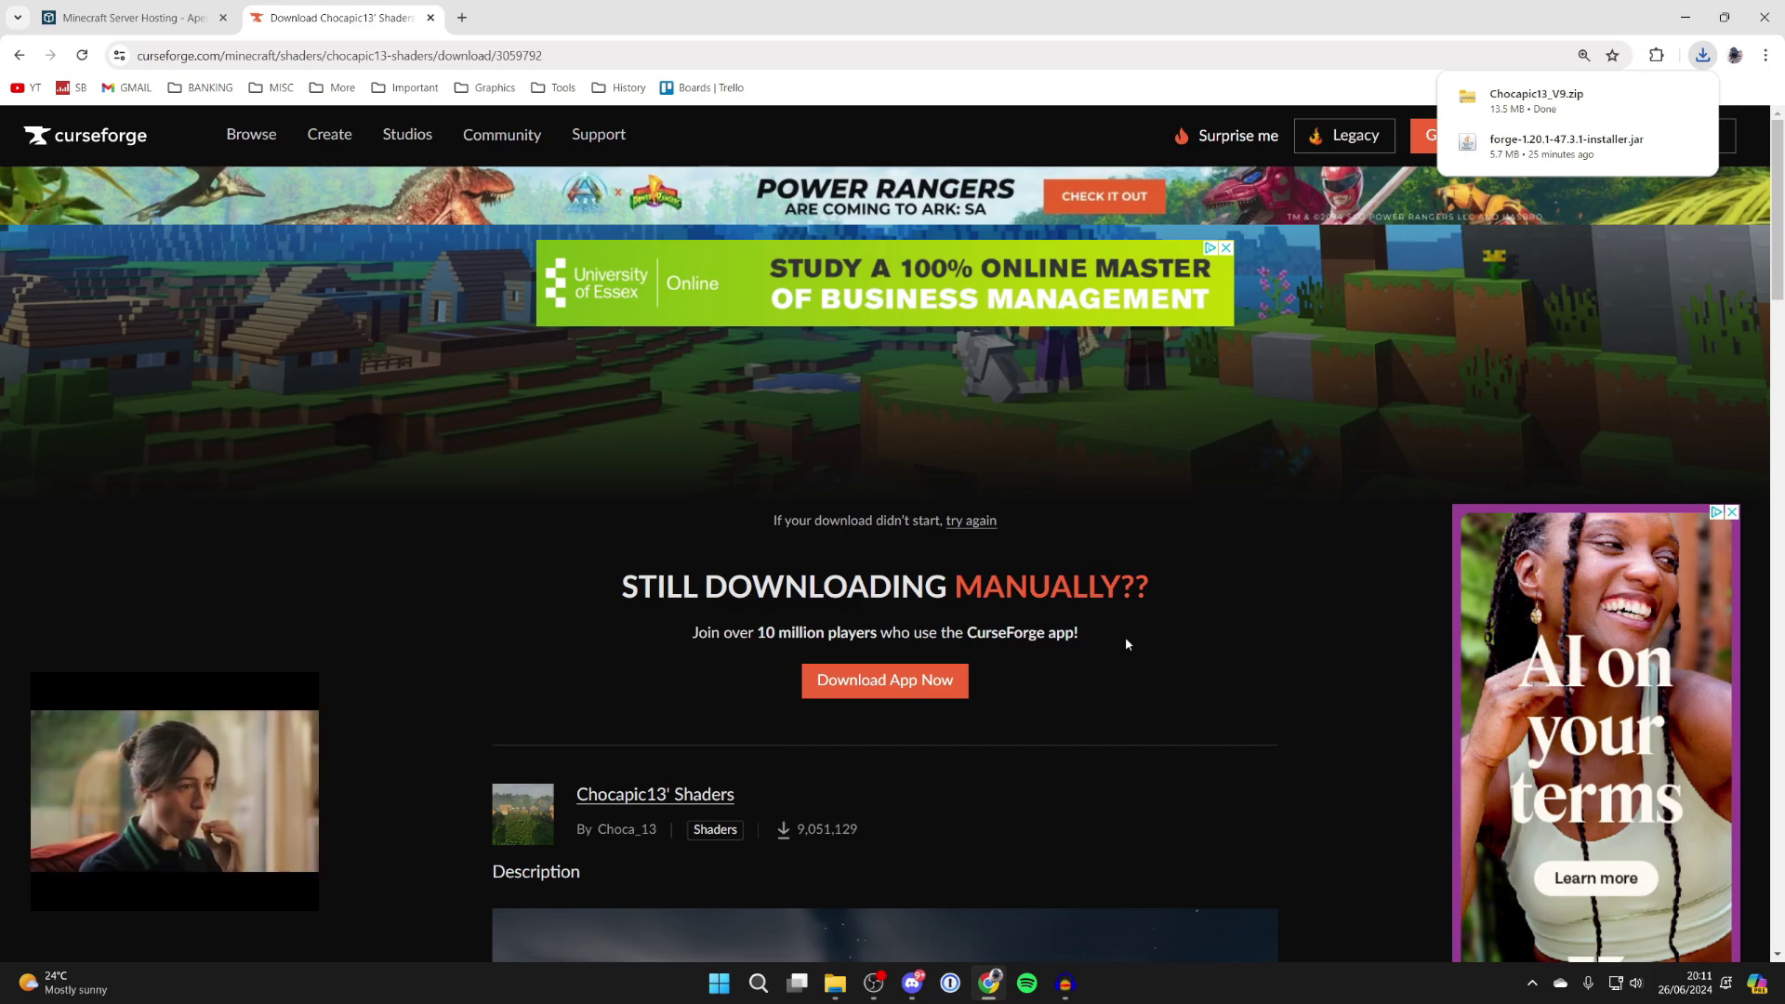
- Search the web for "optifine" and open the downloads page of the official OptiFine site
click(558, 55)
text(optifine)
key(Return)
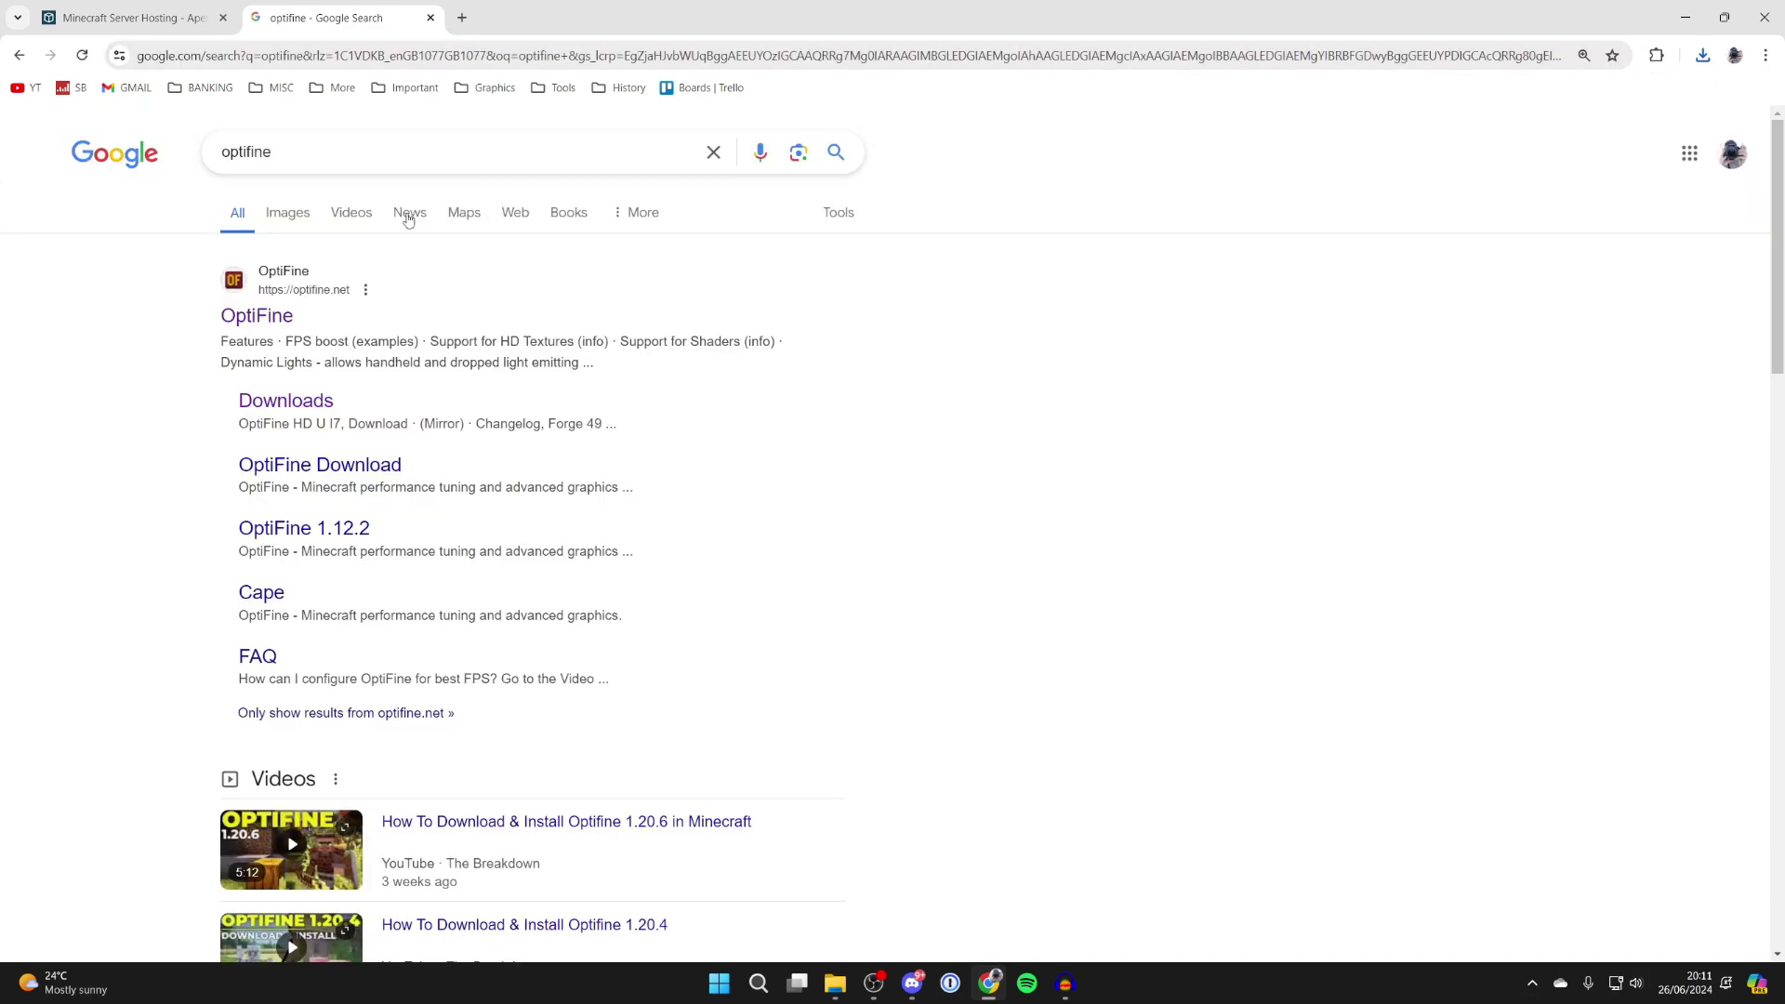
click(275, 318)
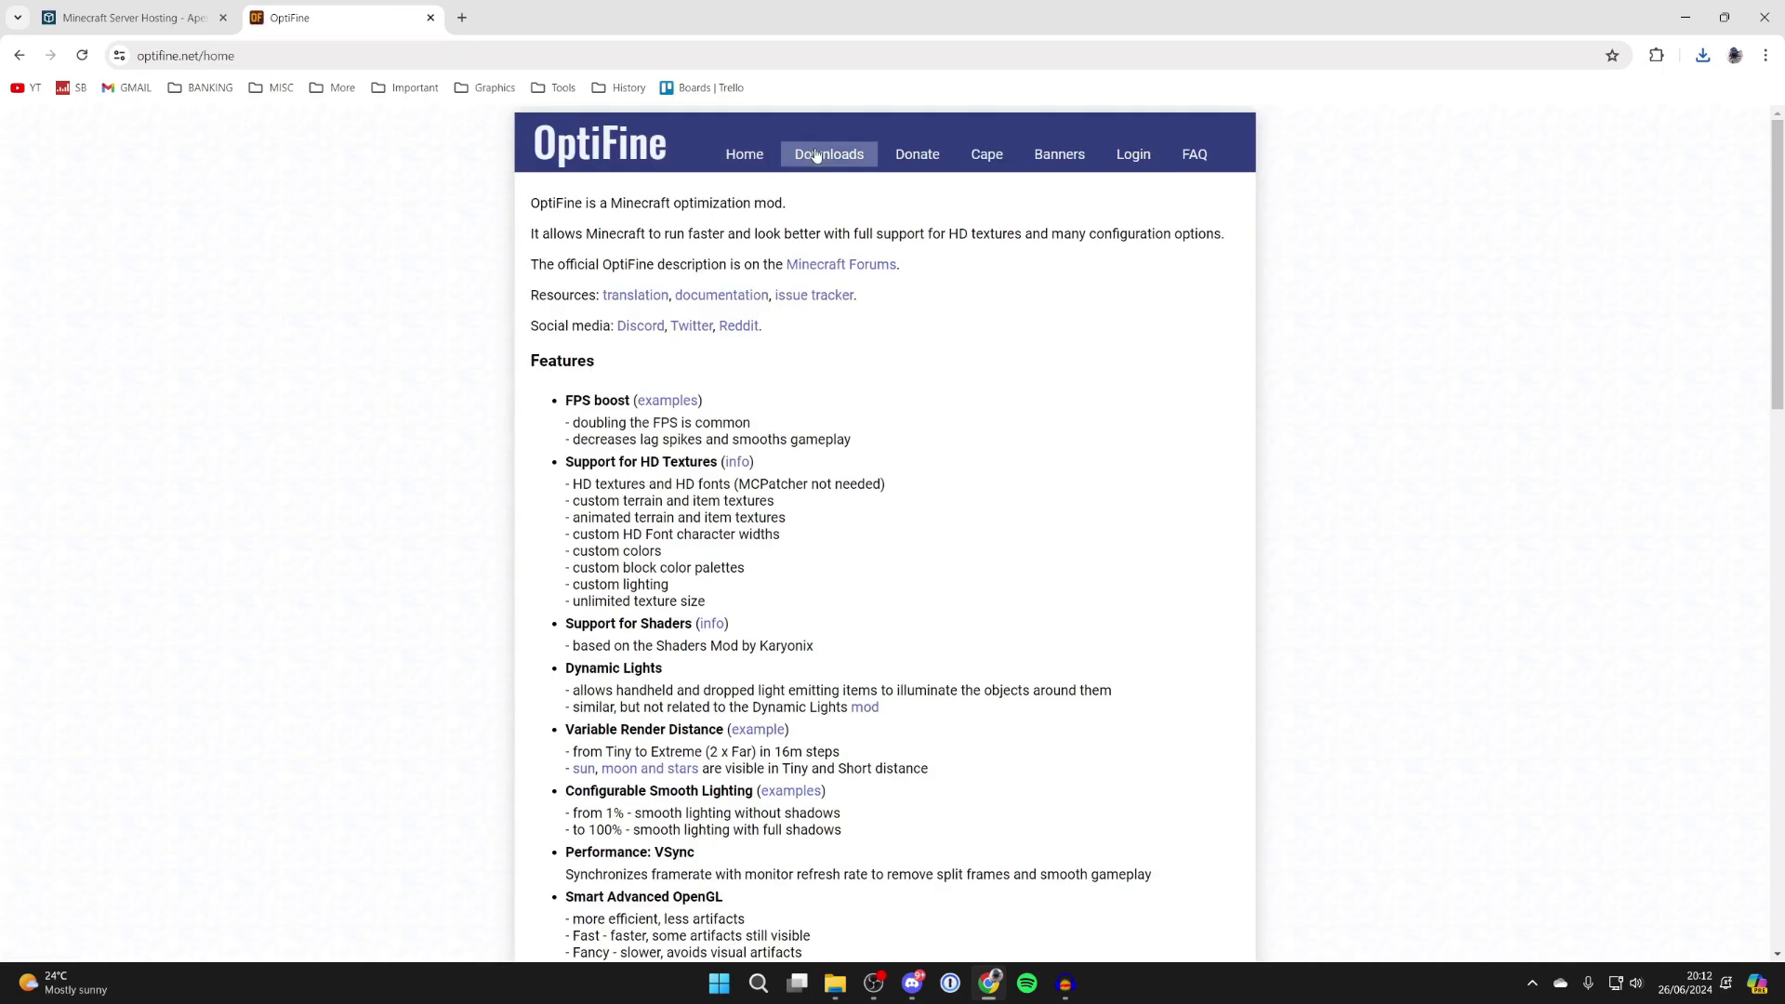
click(816, 155)
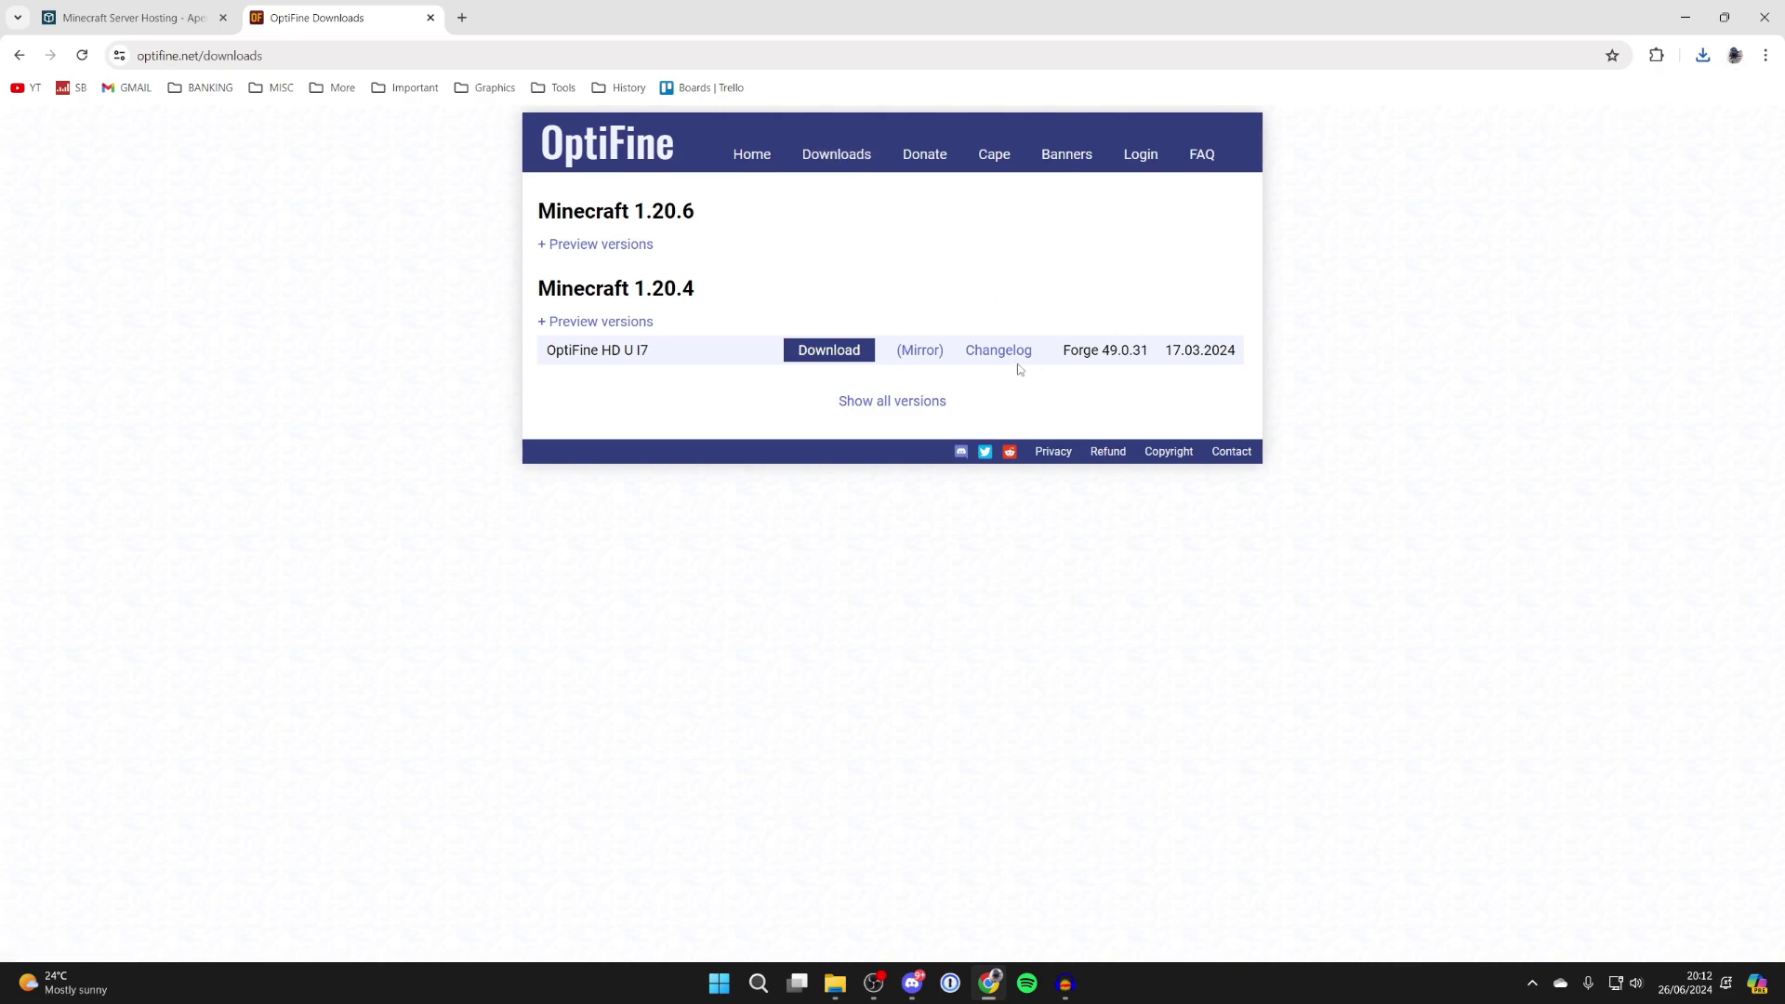
- Show all OptiFine versions and download OptiFine HD U I6 for Minecraft 1.20.1, skipping the advertisement page
click(888, 401)
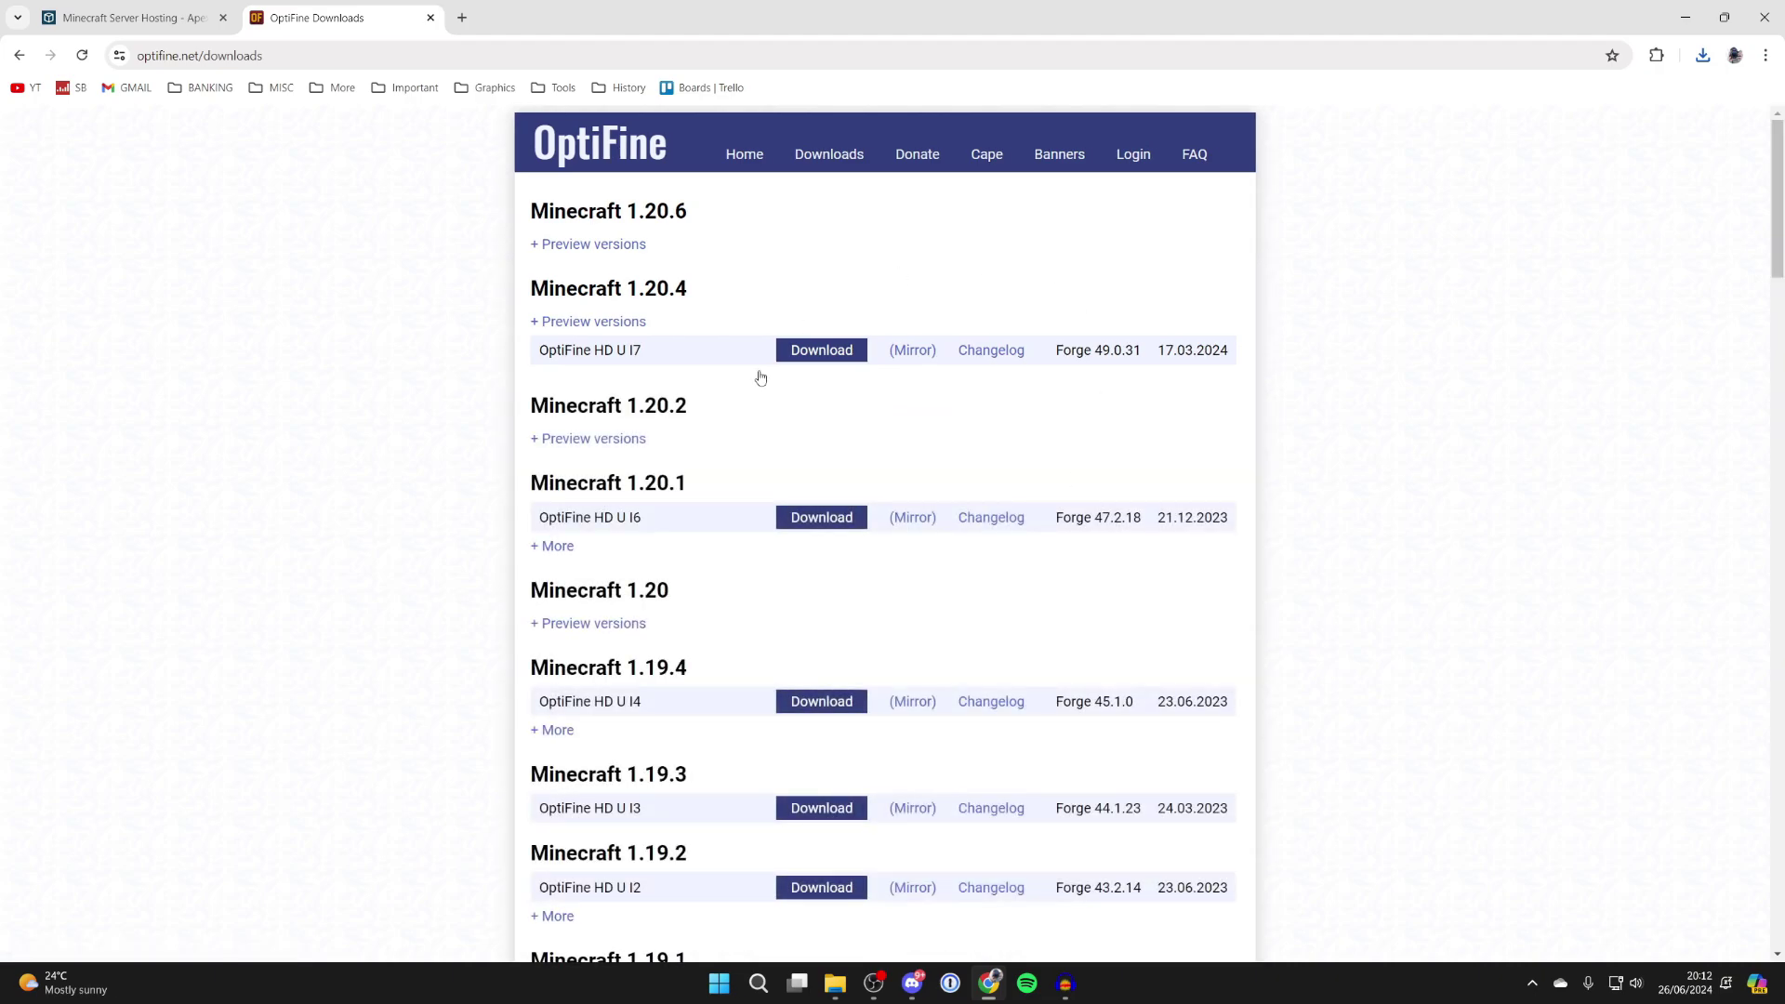
click(818, 518)
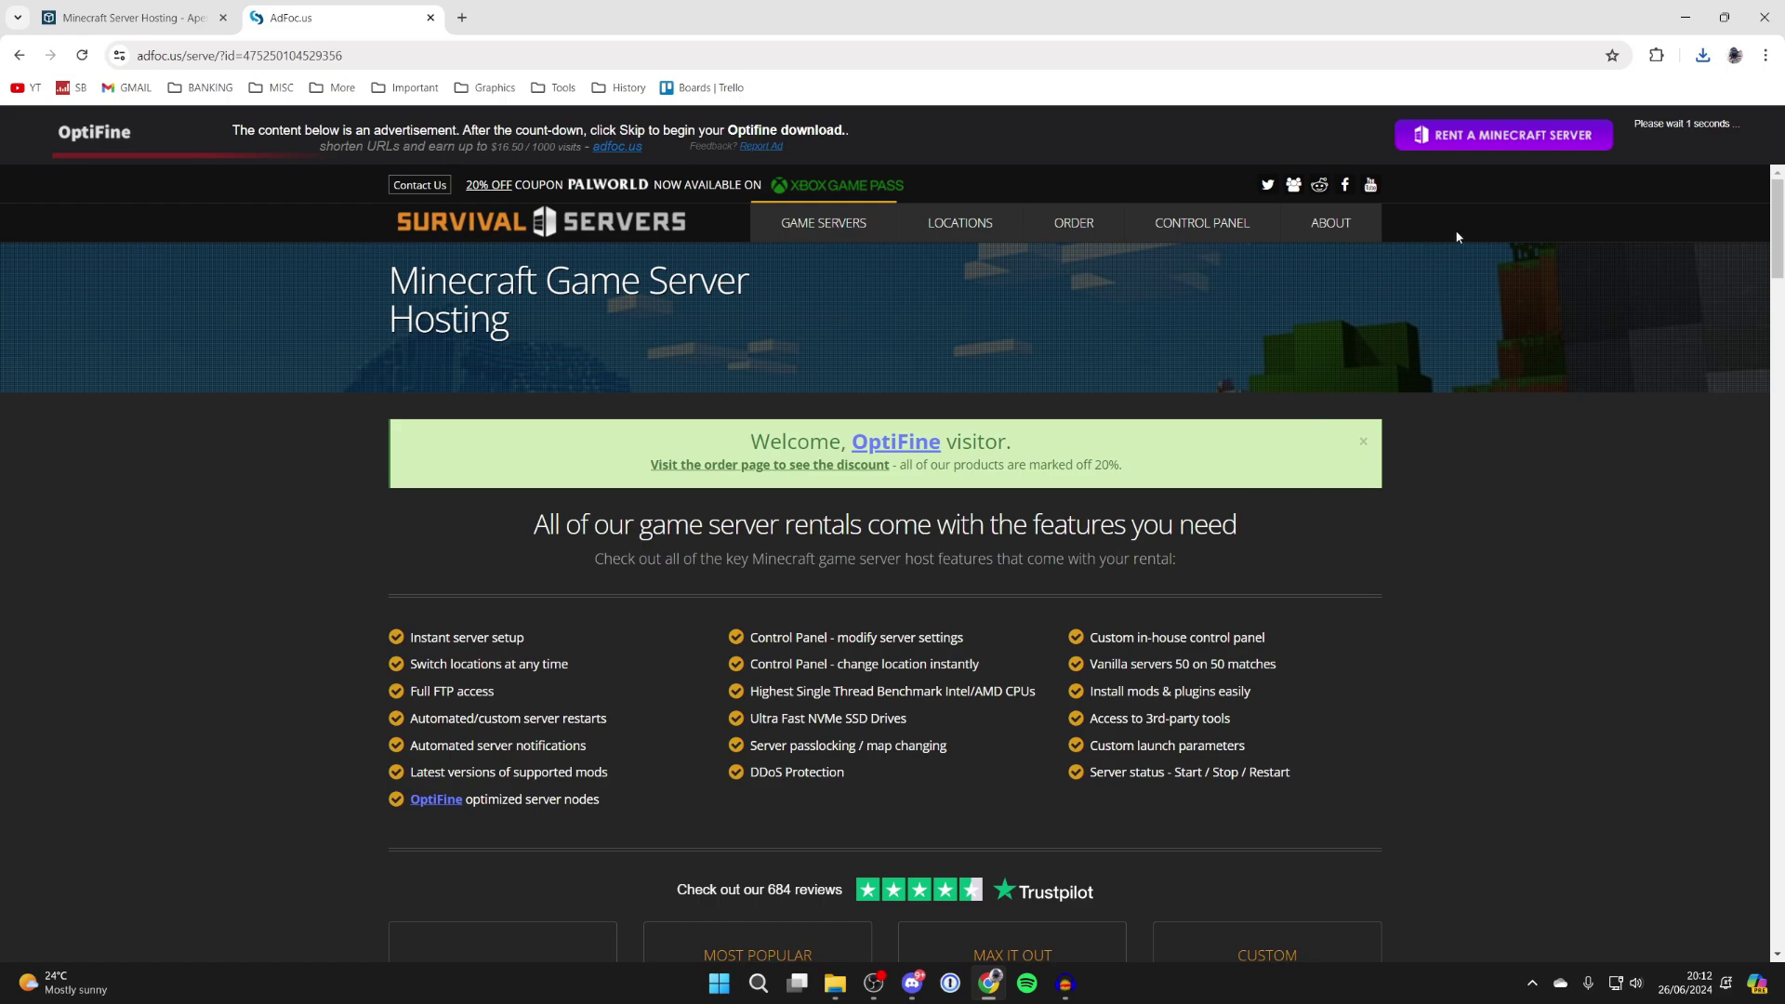
click(1694, 142)
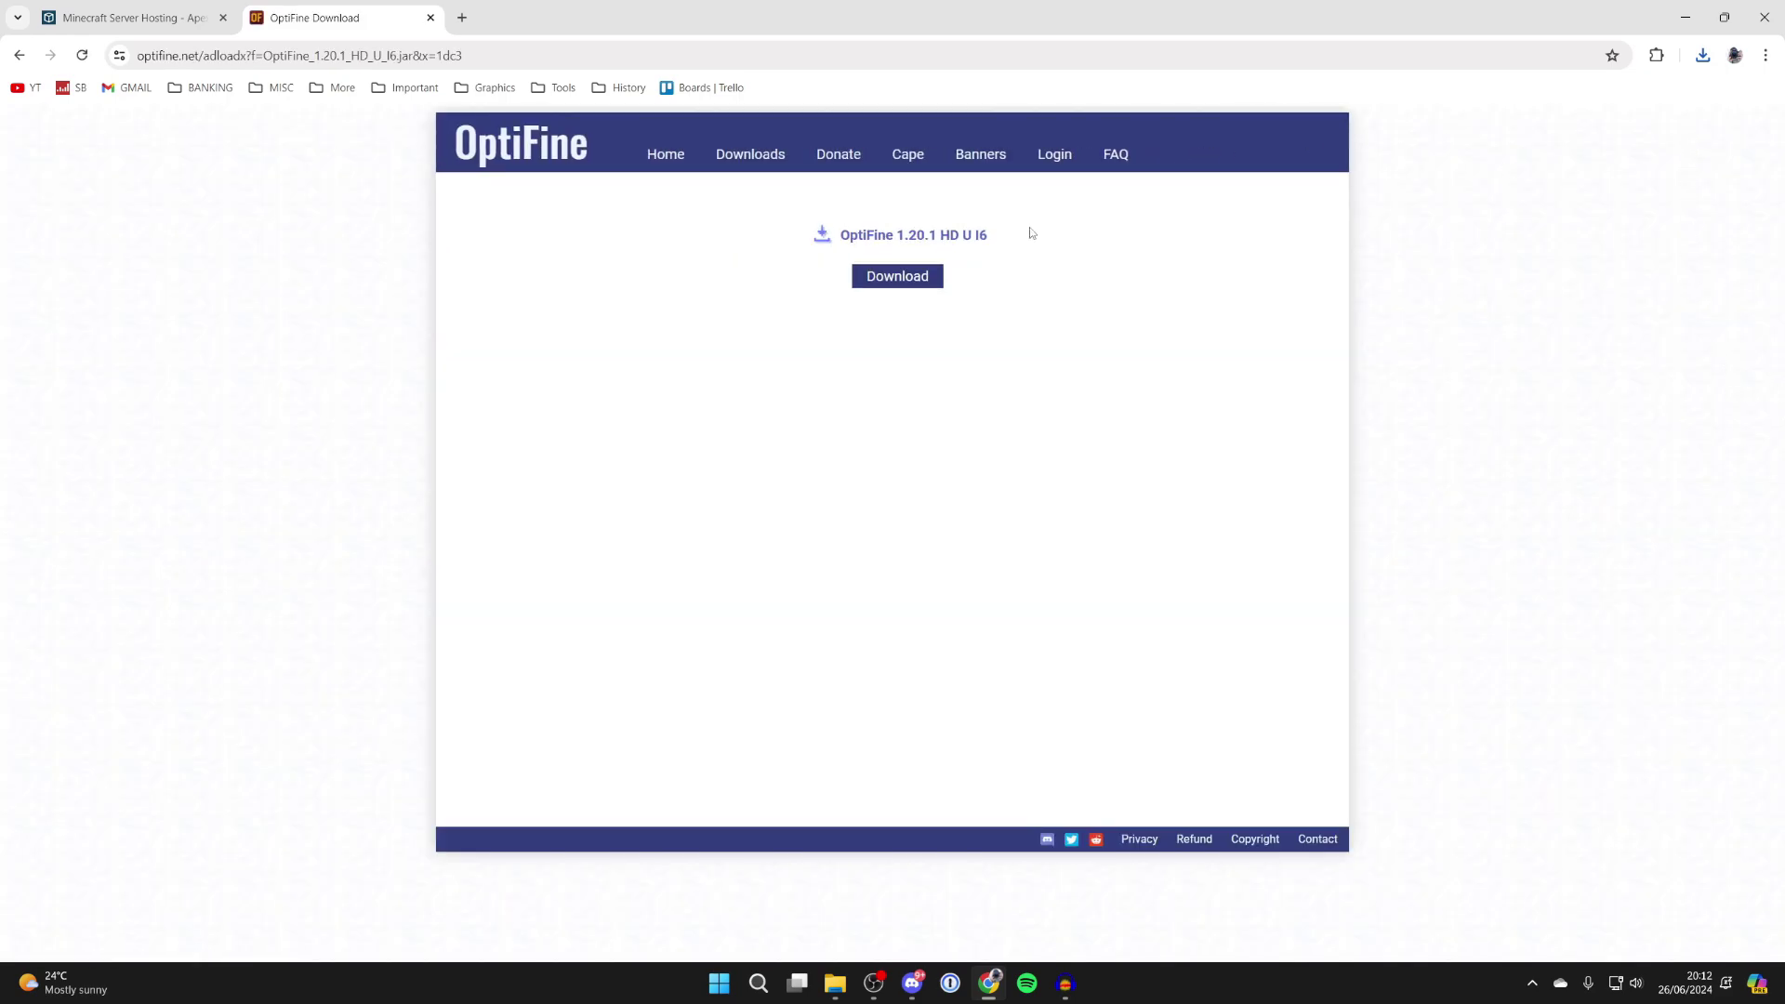
click(875, 280)
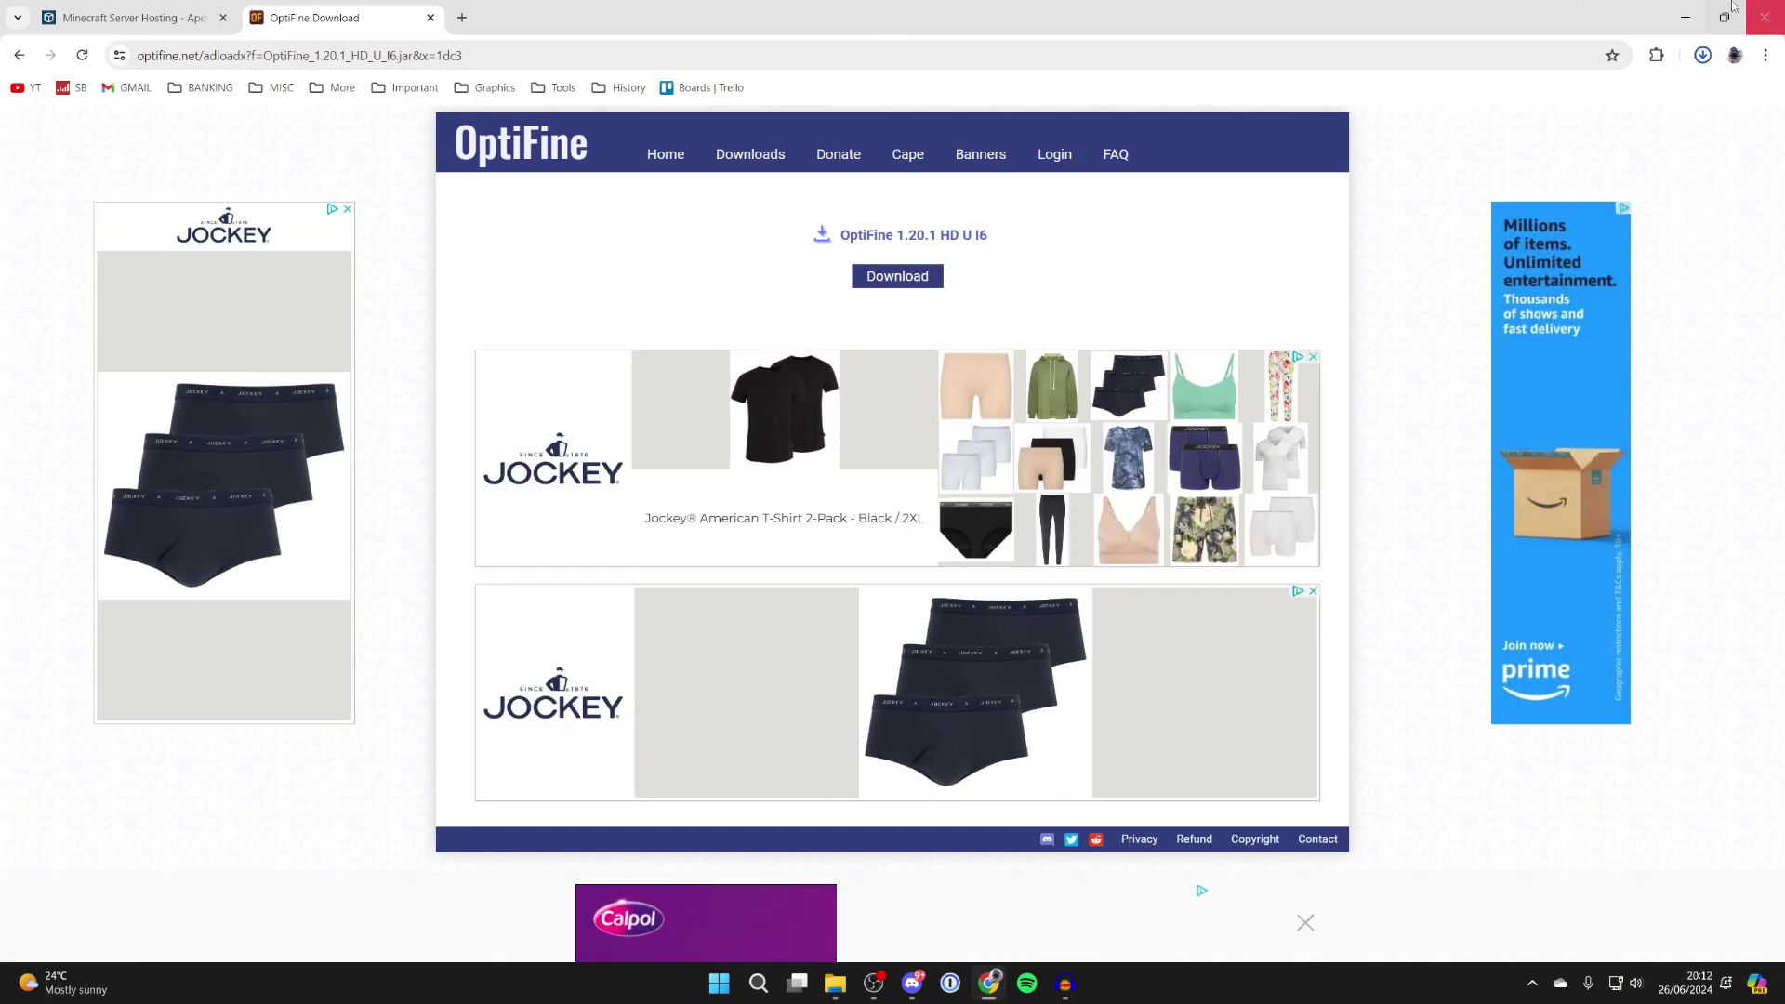
- Move the downloaded OptiFine jar and Chocapic13_V9.zip from the Downloads folder to the desktop using File Explorer
click(1686, 7)
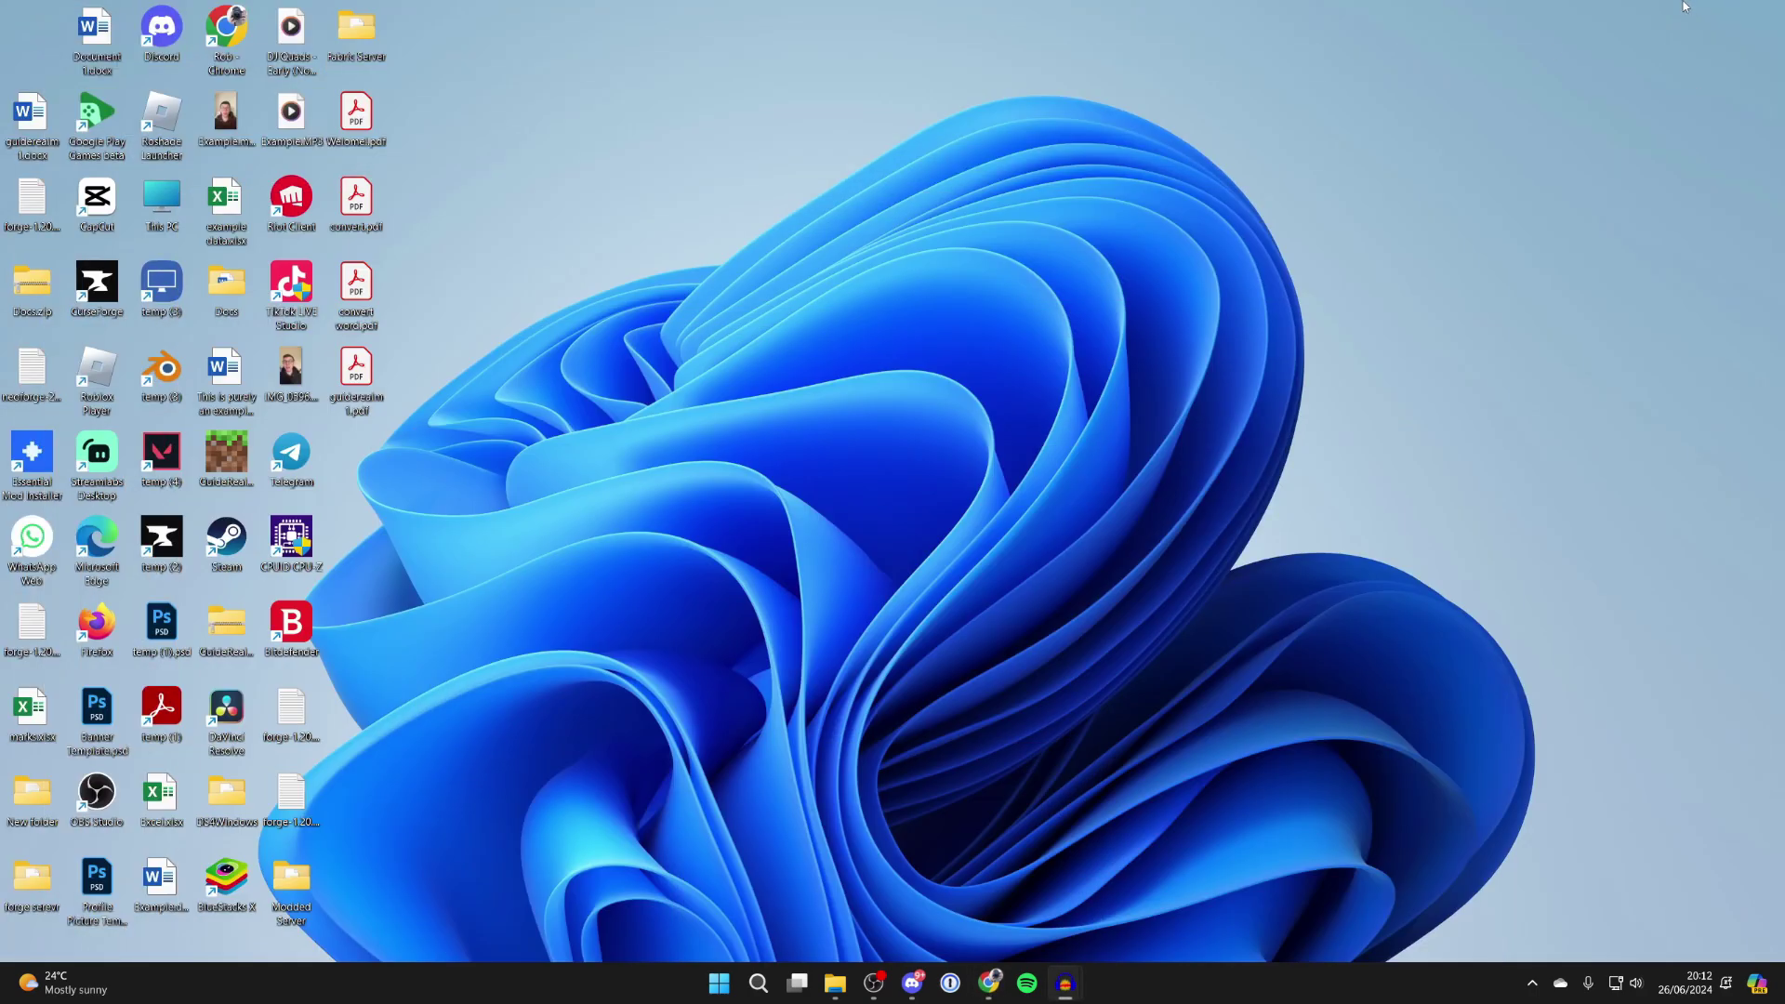
mouse_move(840, 981)
click(837, 988)
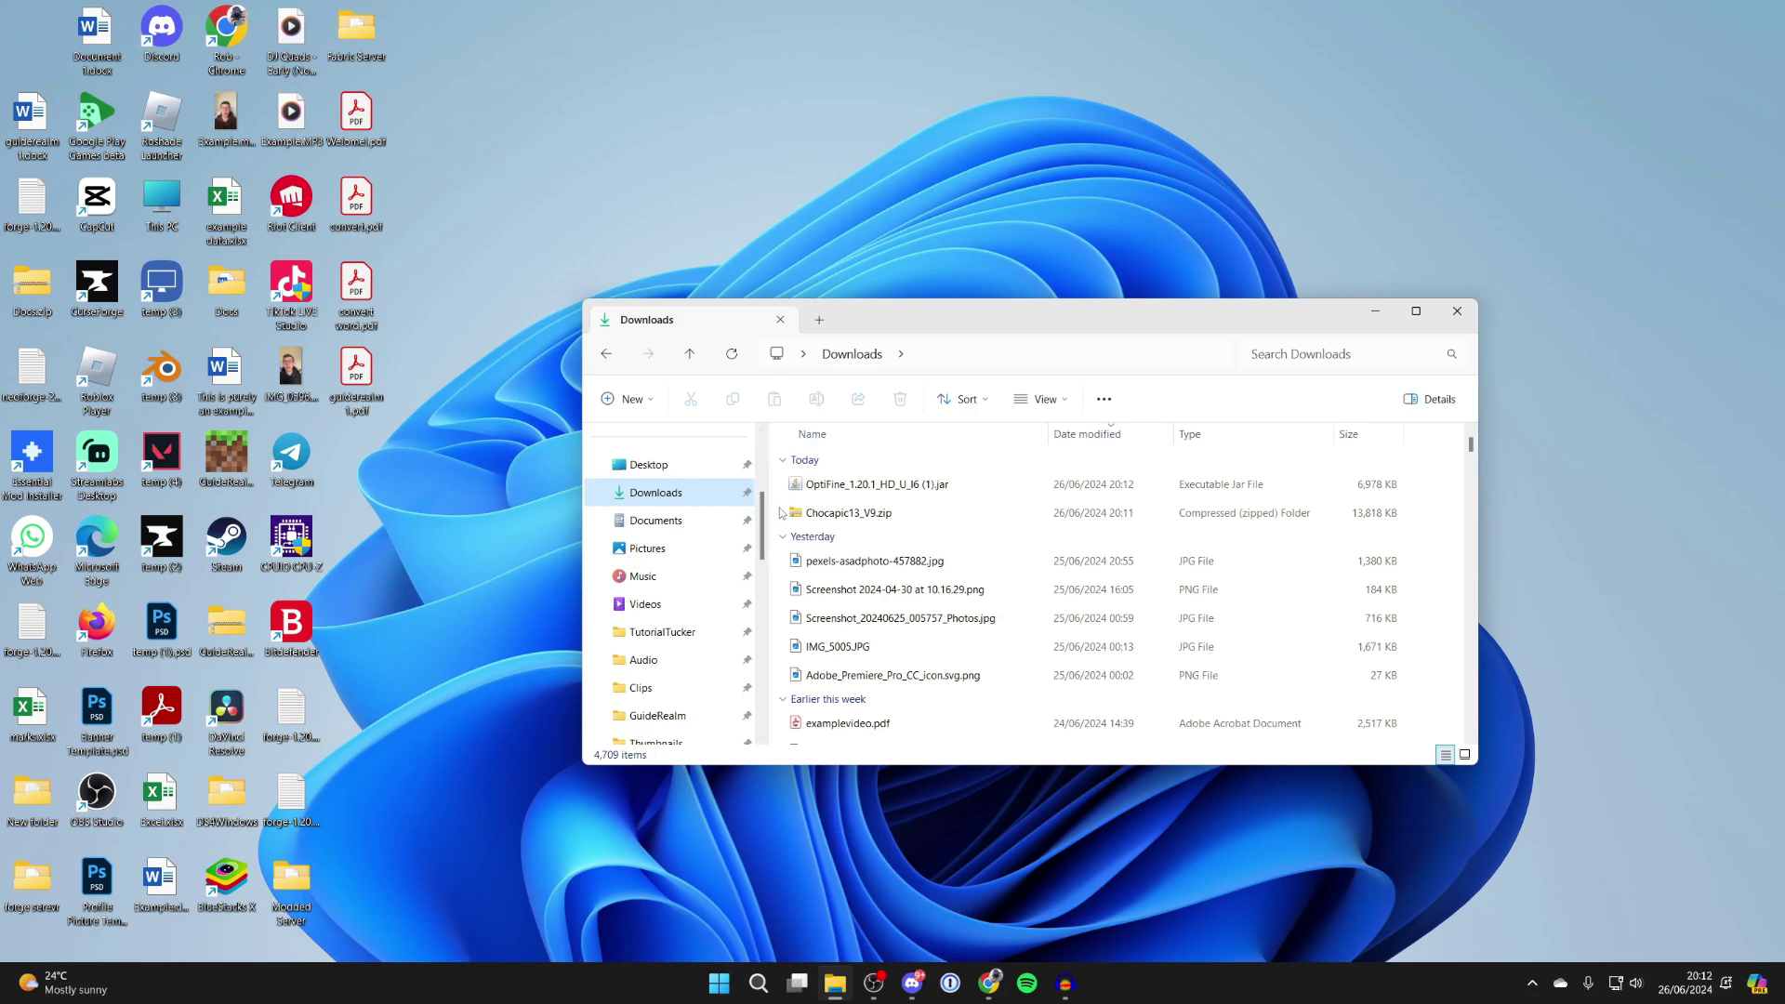
click(837, 512)
shift+click(874, 484)
drag(874, 485, 435, 485)
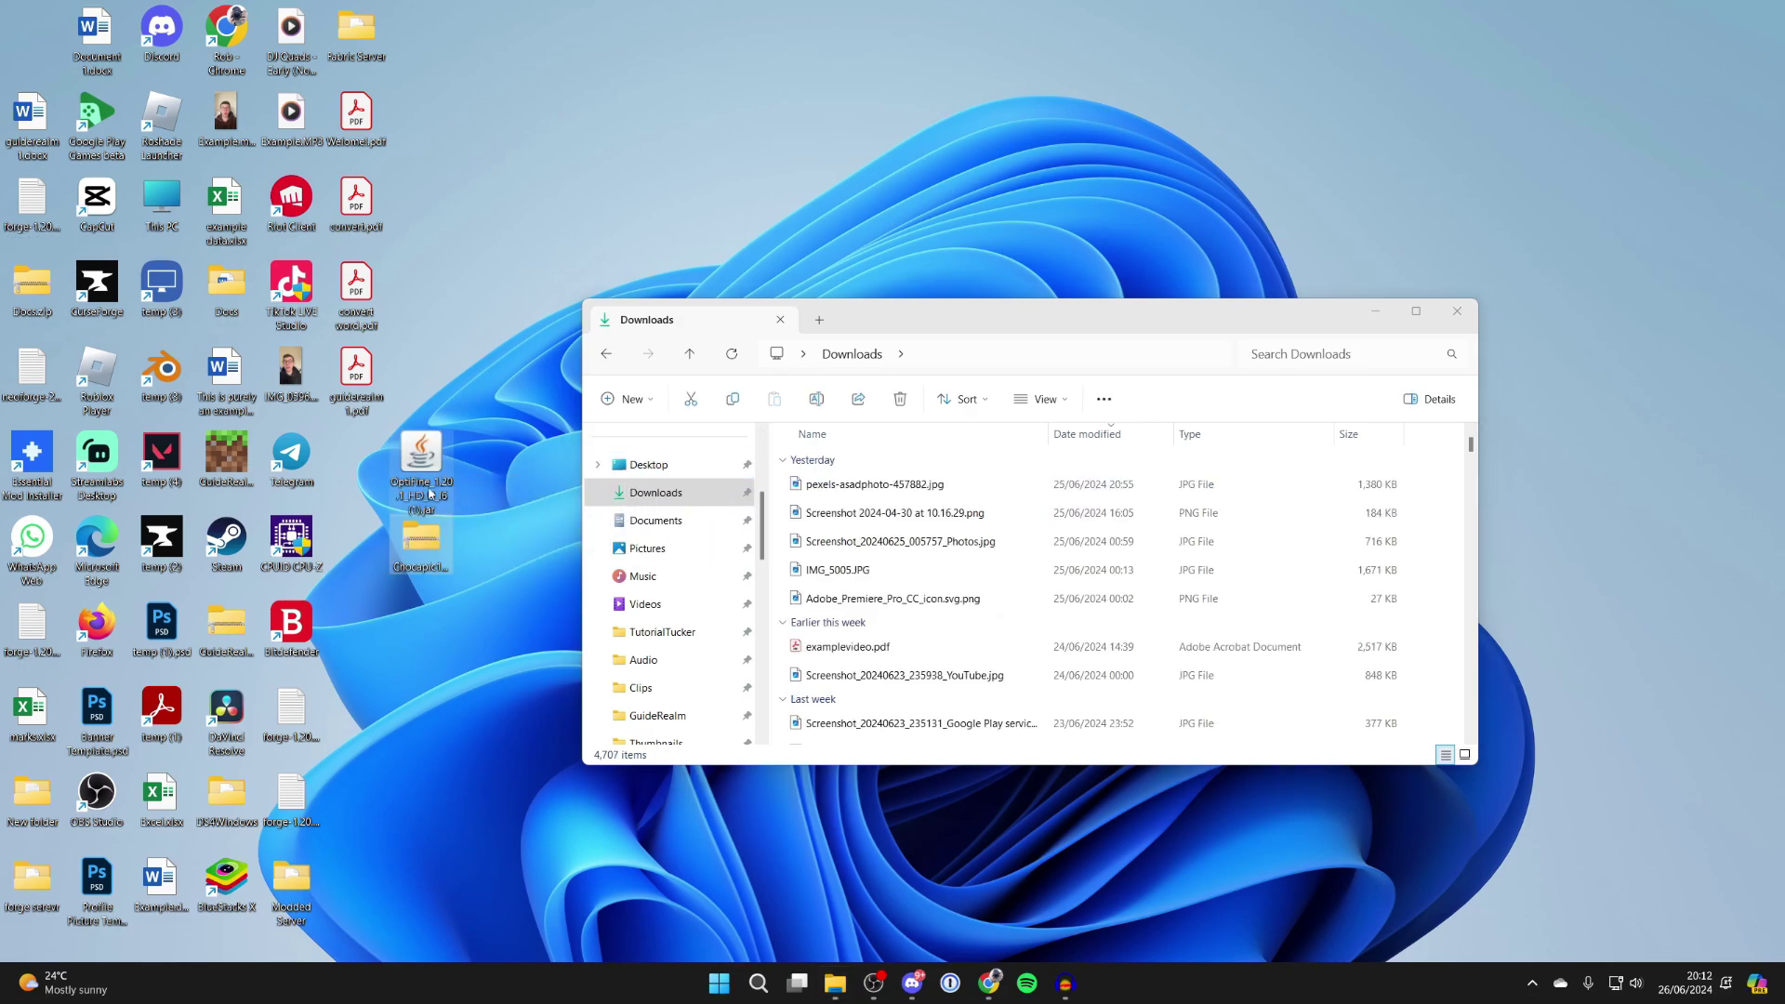
click(1457, 310)
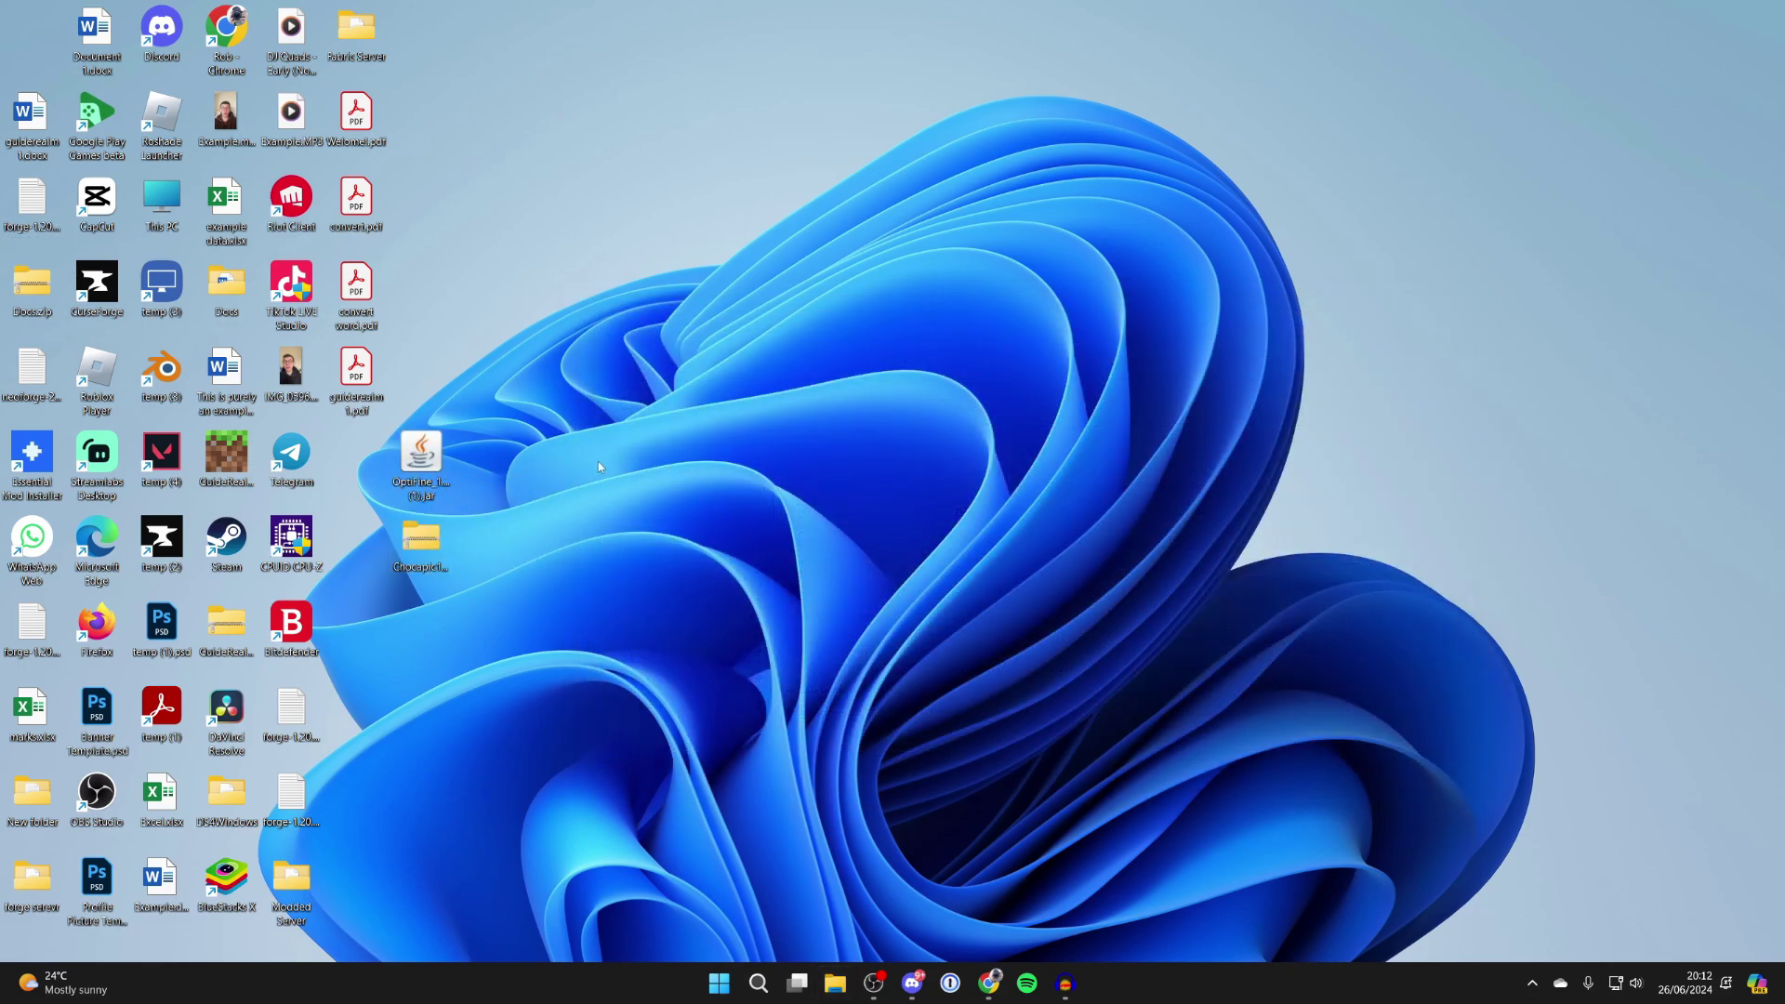
- Launch the OptiFine installer from the desktop and close it without installing
double_click(423, 456)
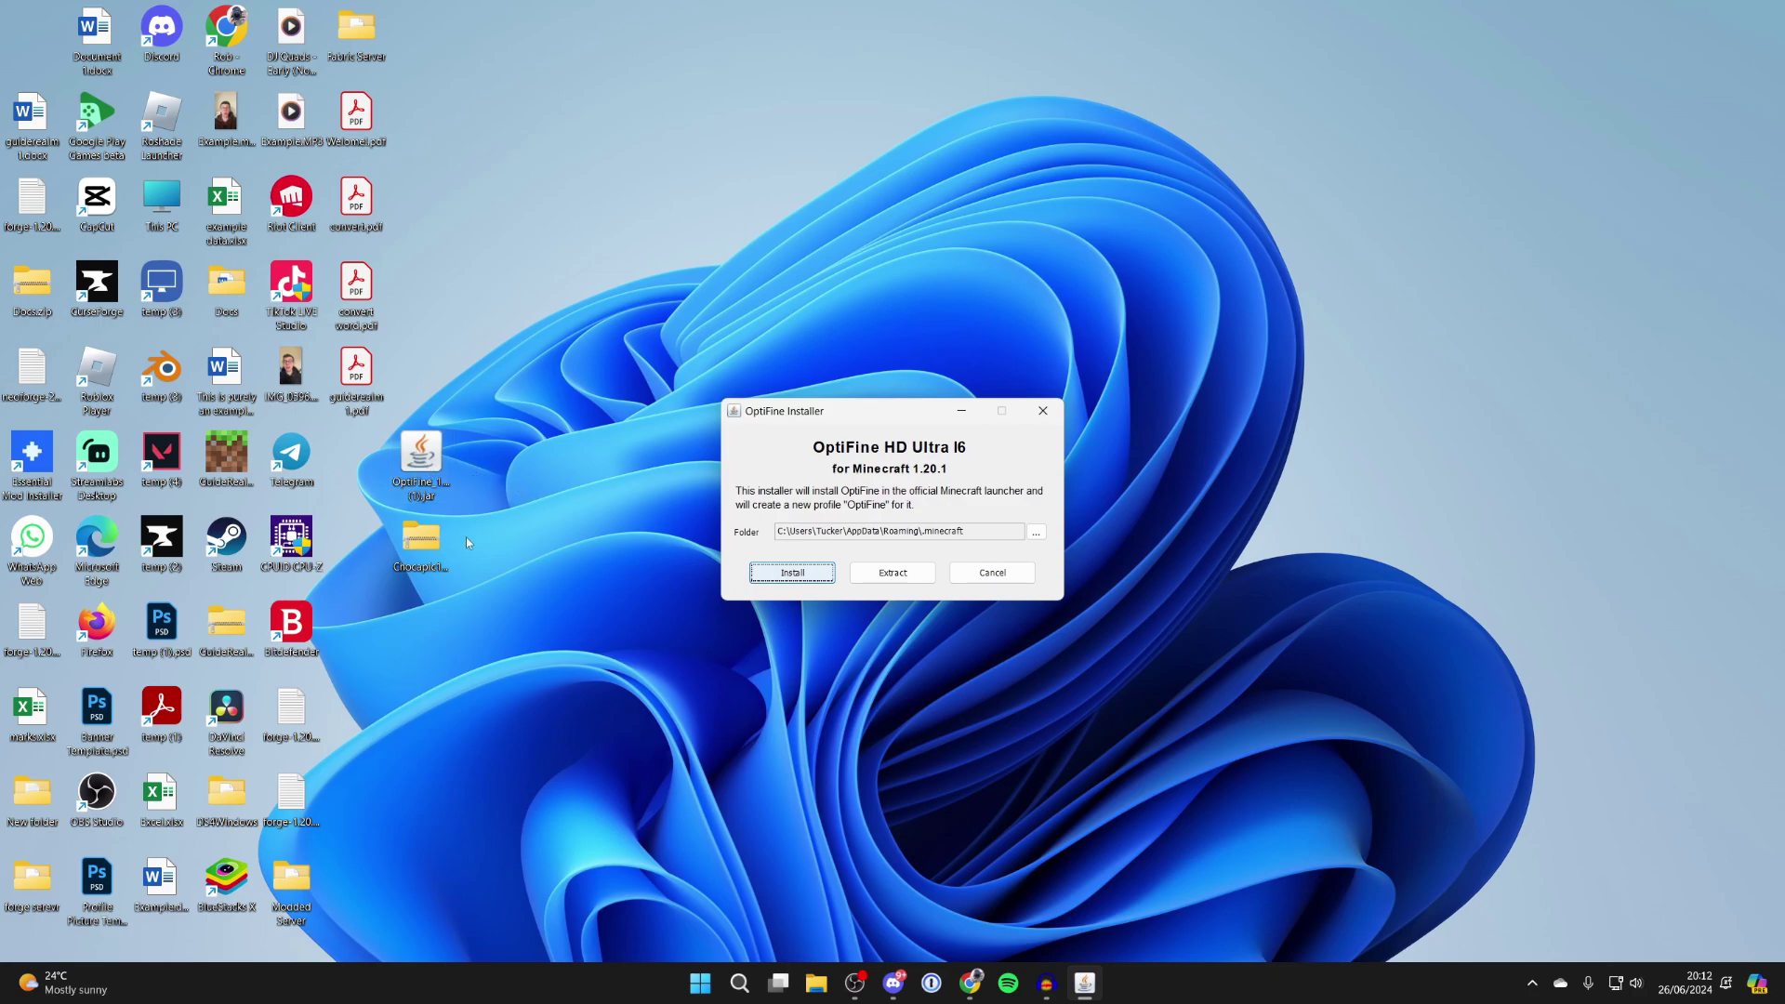
click(1041, 415)
- Visit java.com in Chrome to view the Java download page, and return to the desktop
mouse_move(989, 983)
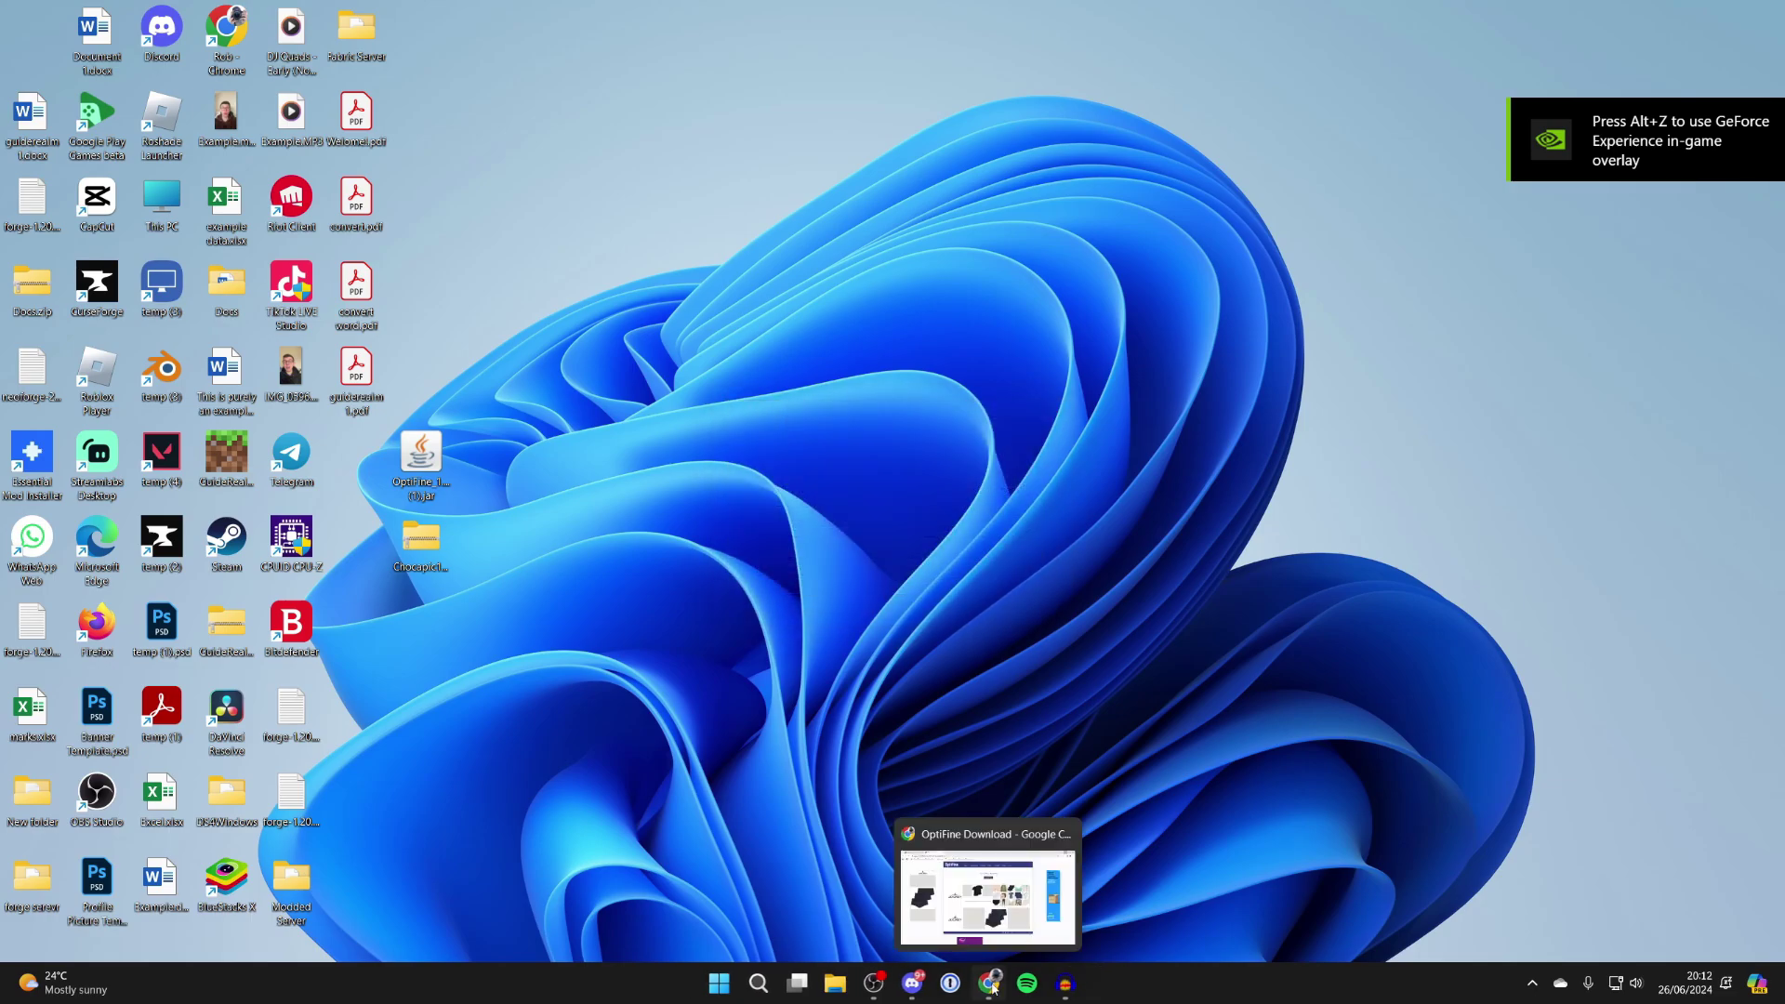
click(988, 888)
click(647, 51)
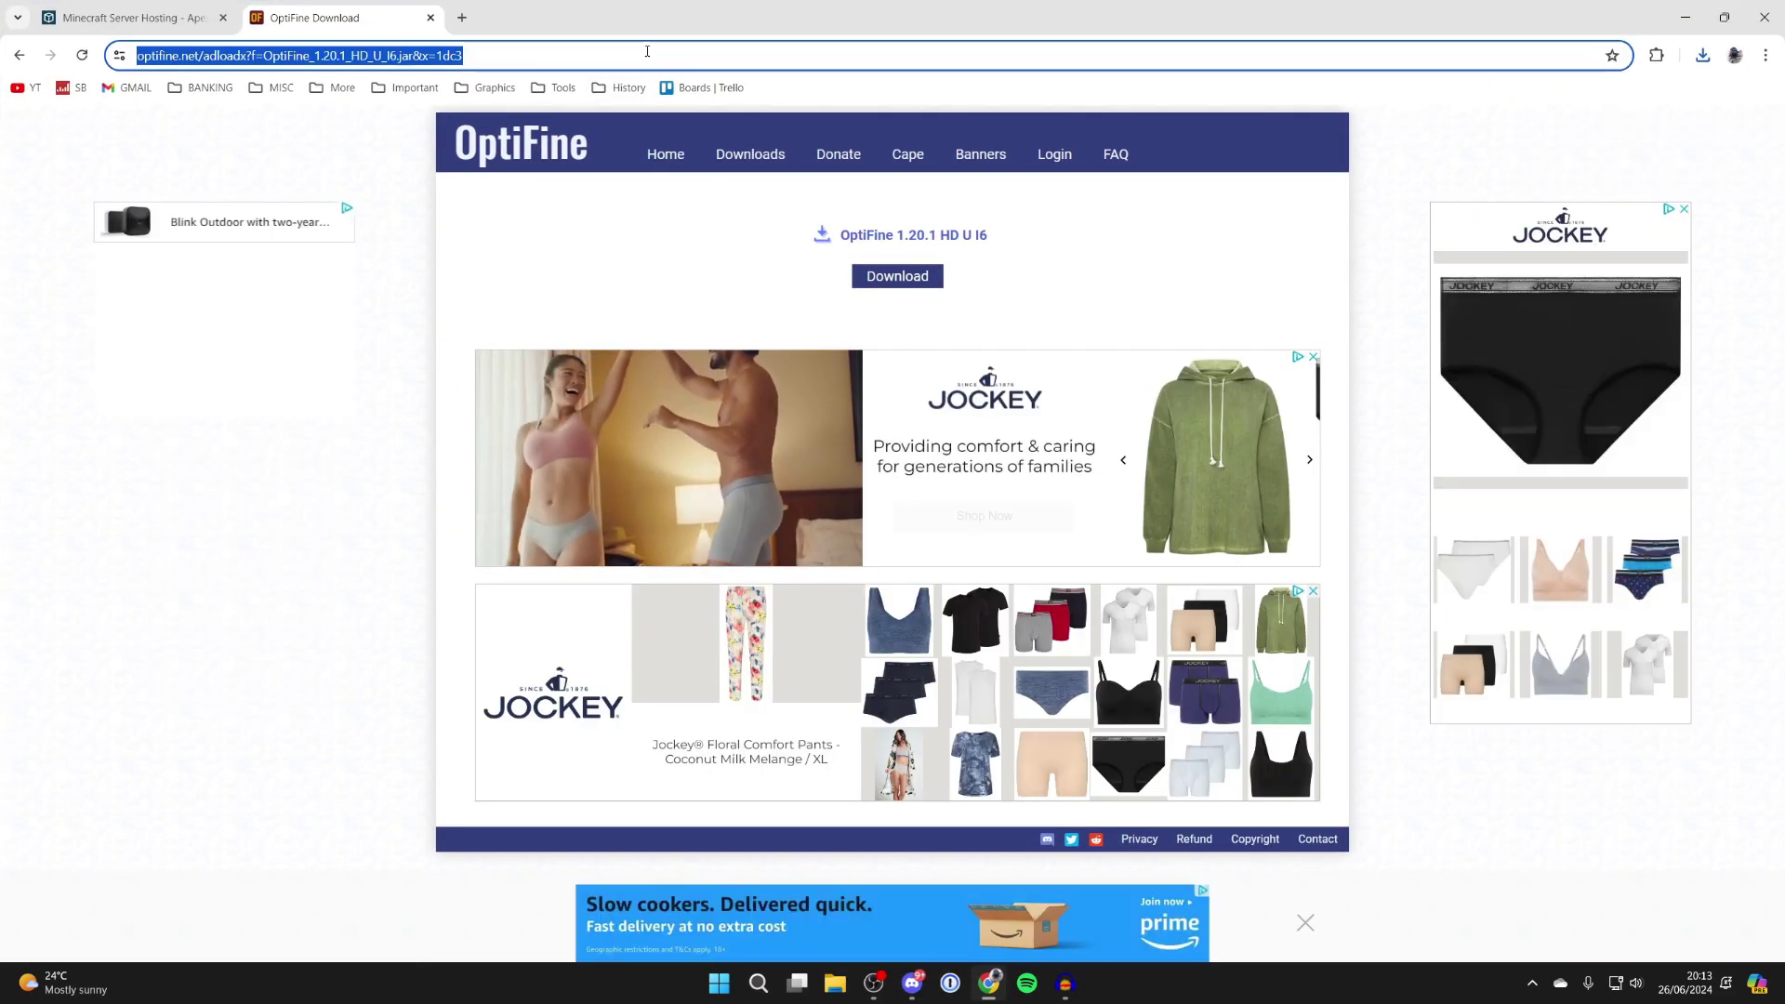
text(java.com)
key(Return)
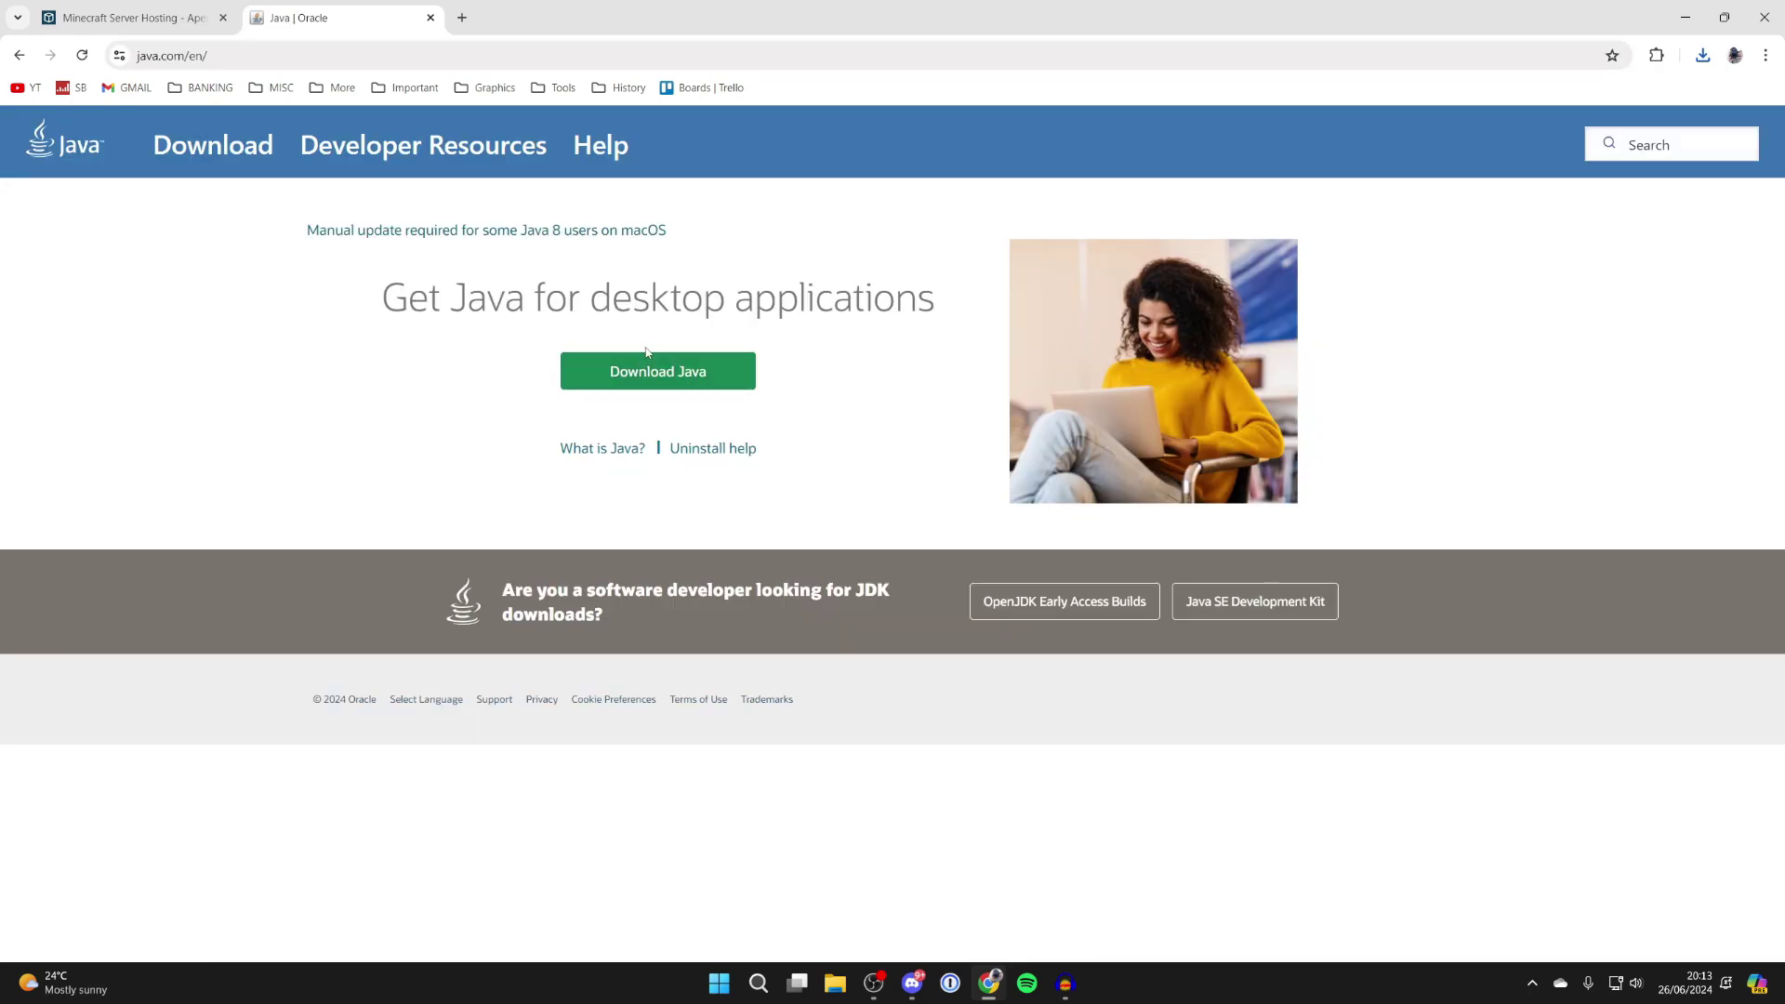
click(1685, 17)
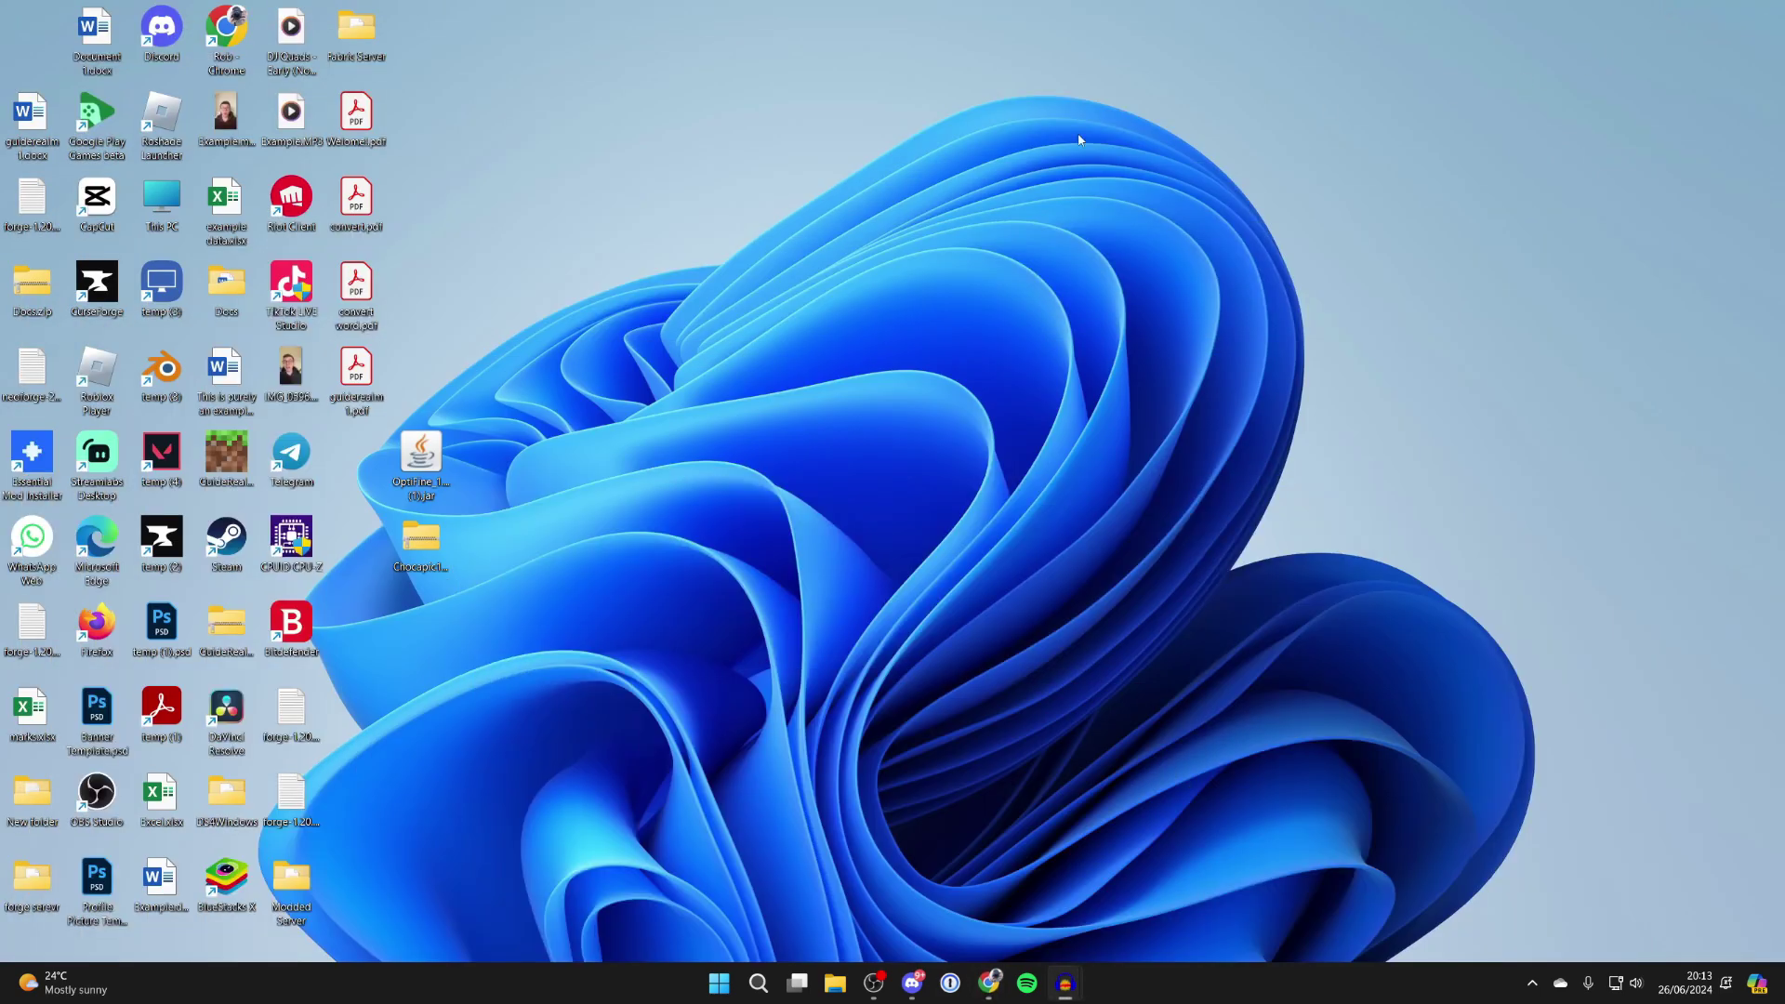
- Open the OptiFine jar with Java(TM) Platform SE binary, always using it for .jar files, and install OptiFine
right_click(421, 456)
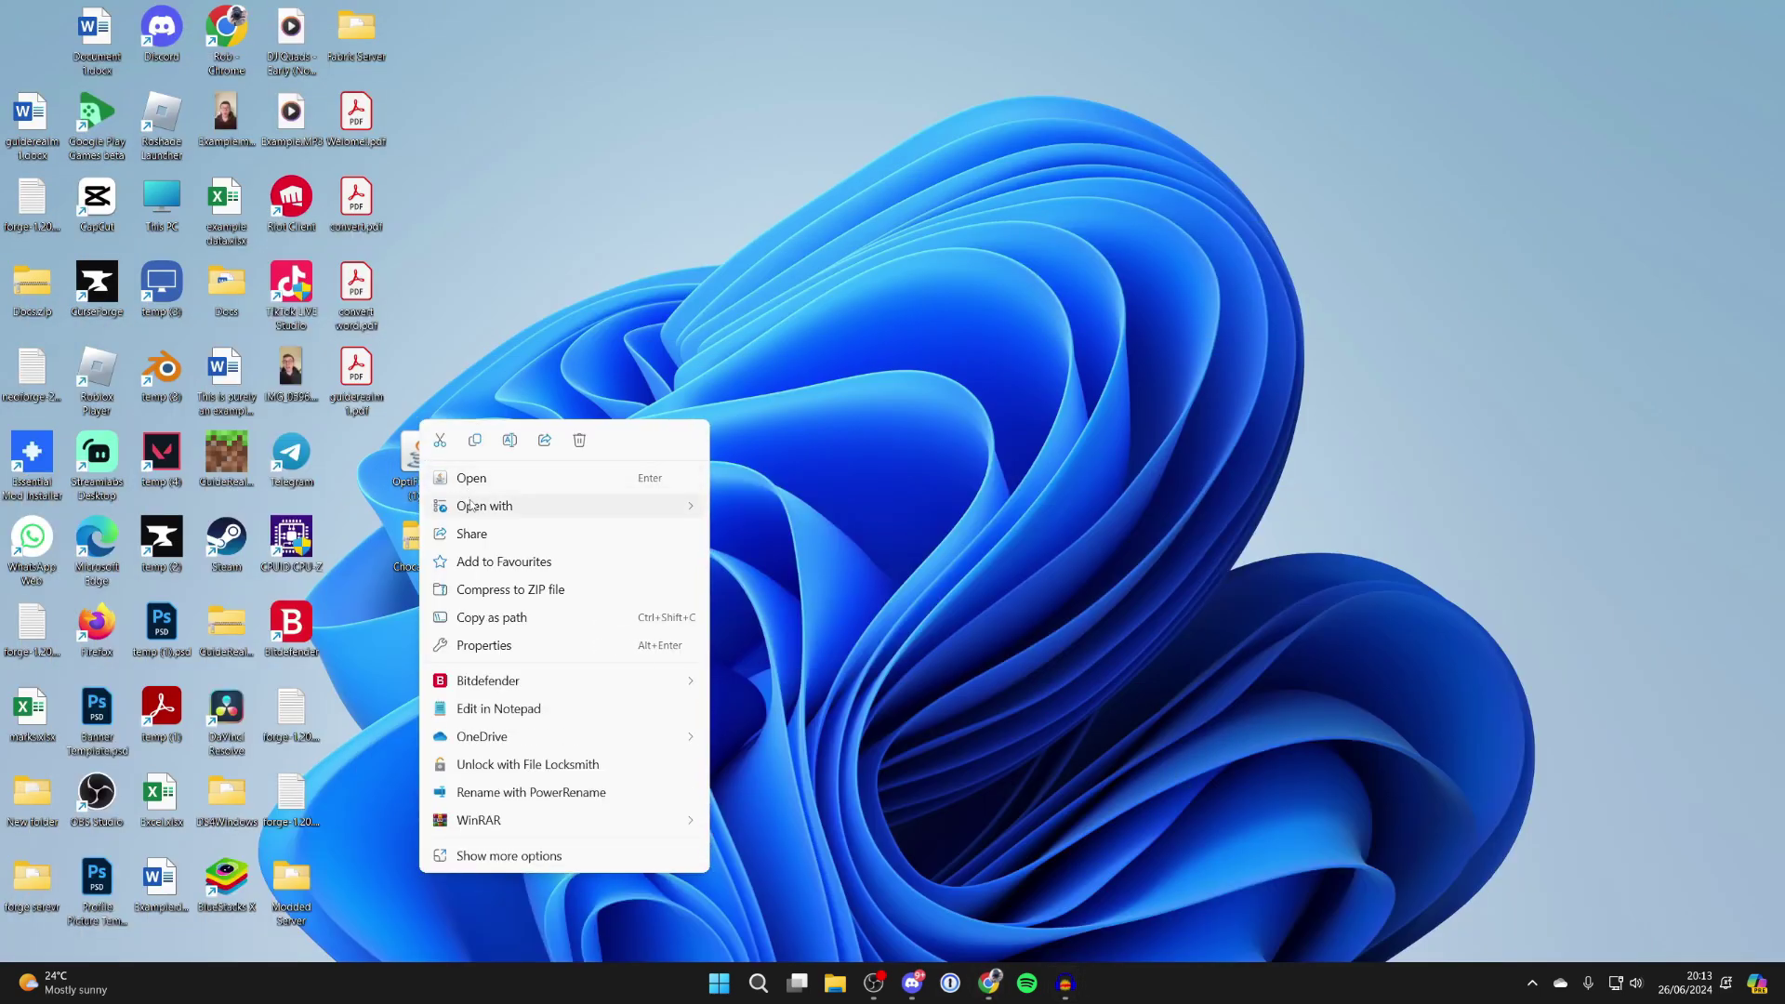
mouse_move(471, 505)
click(802, 618)
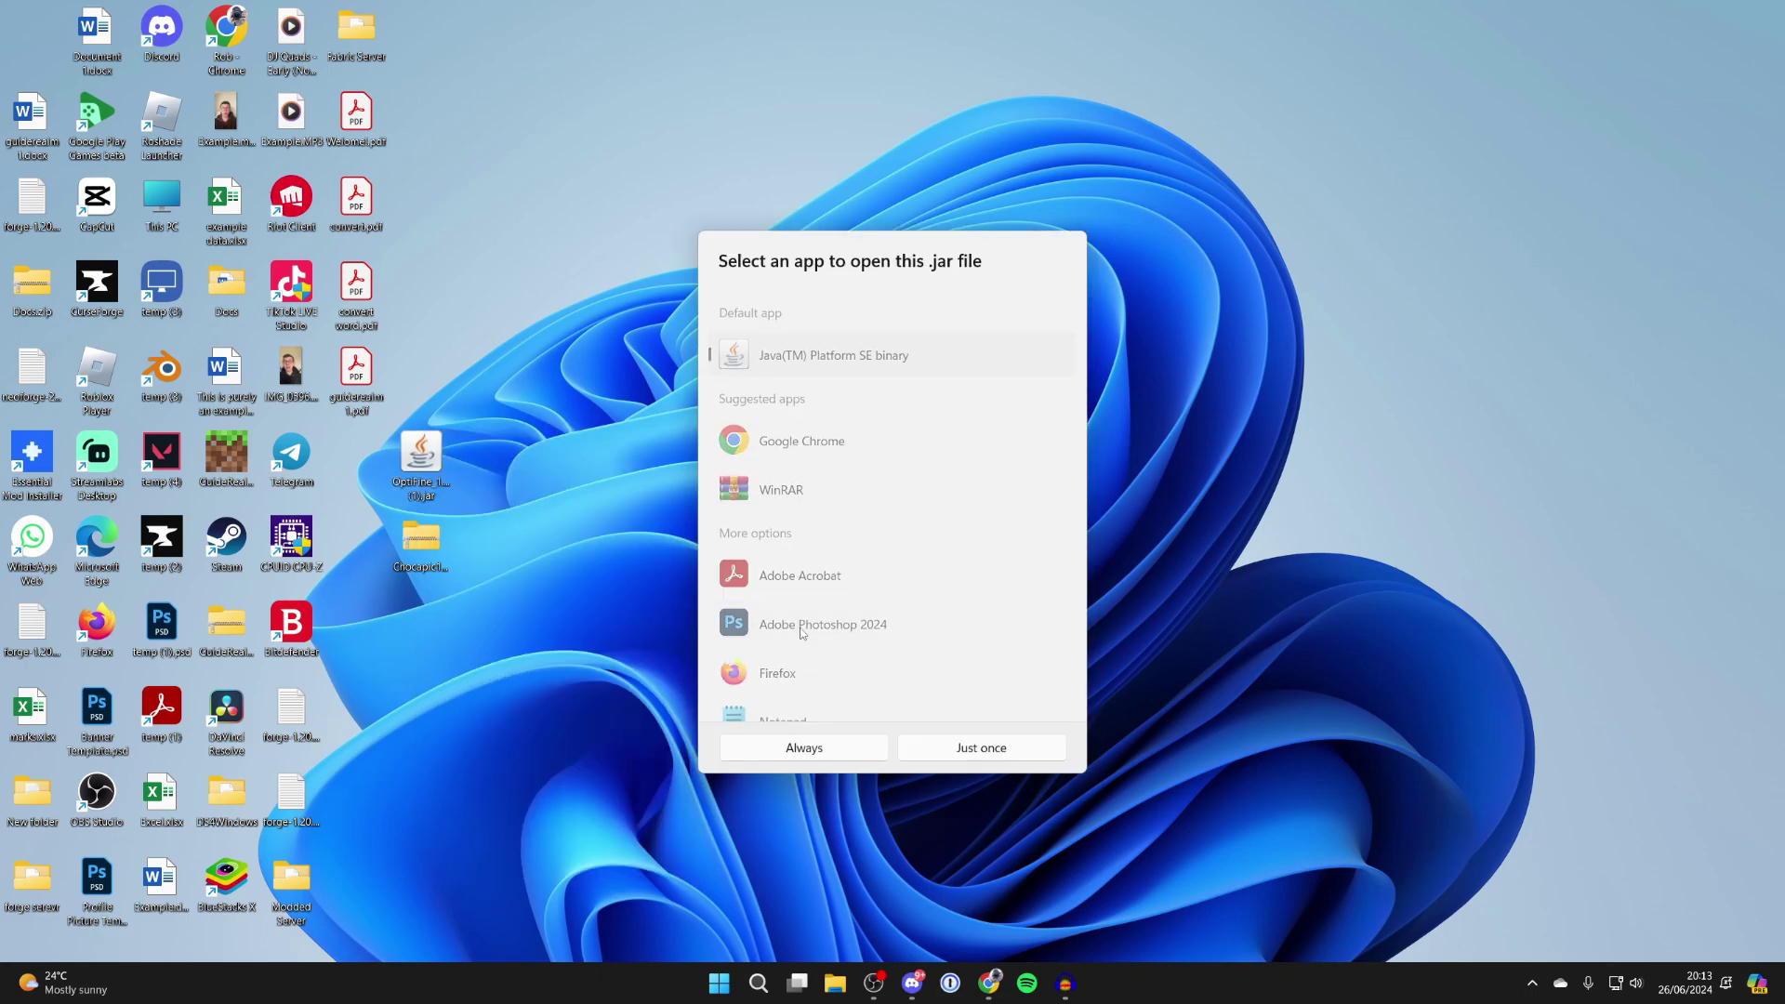
click(798, 750)
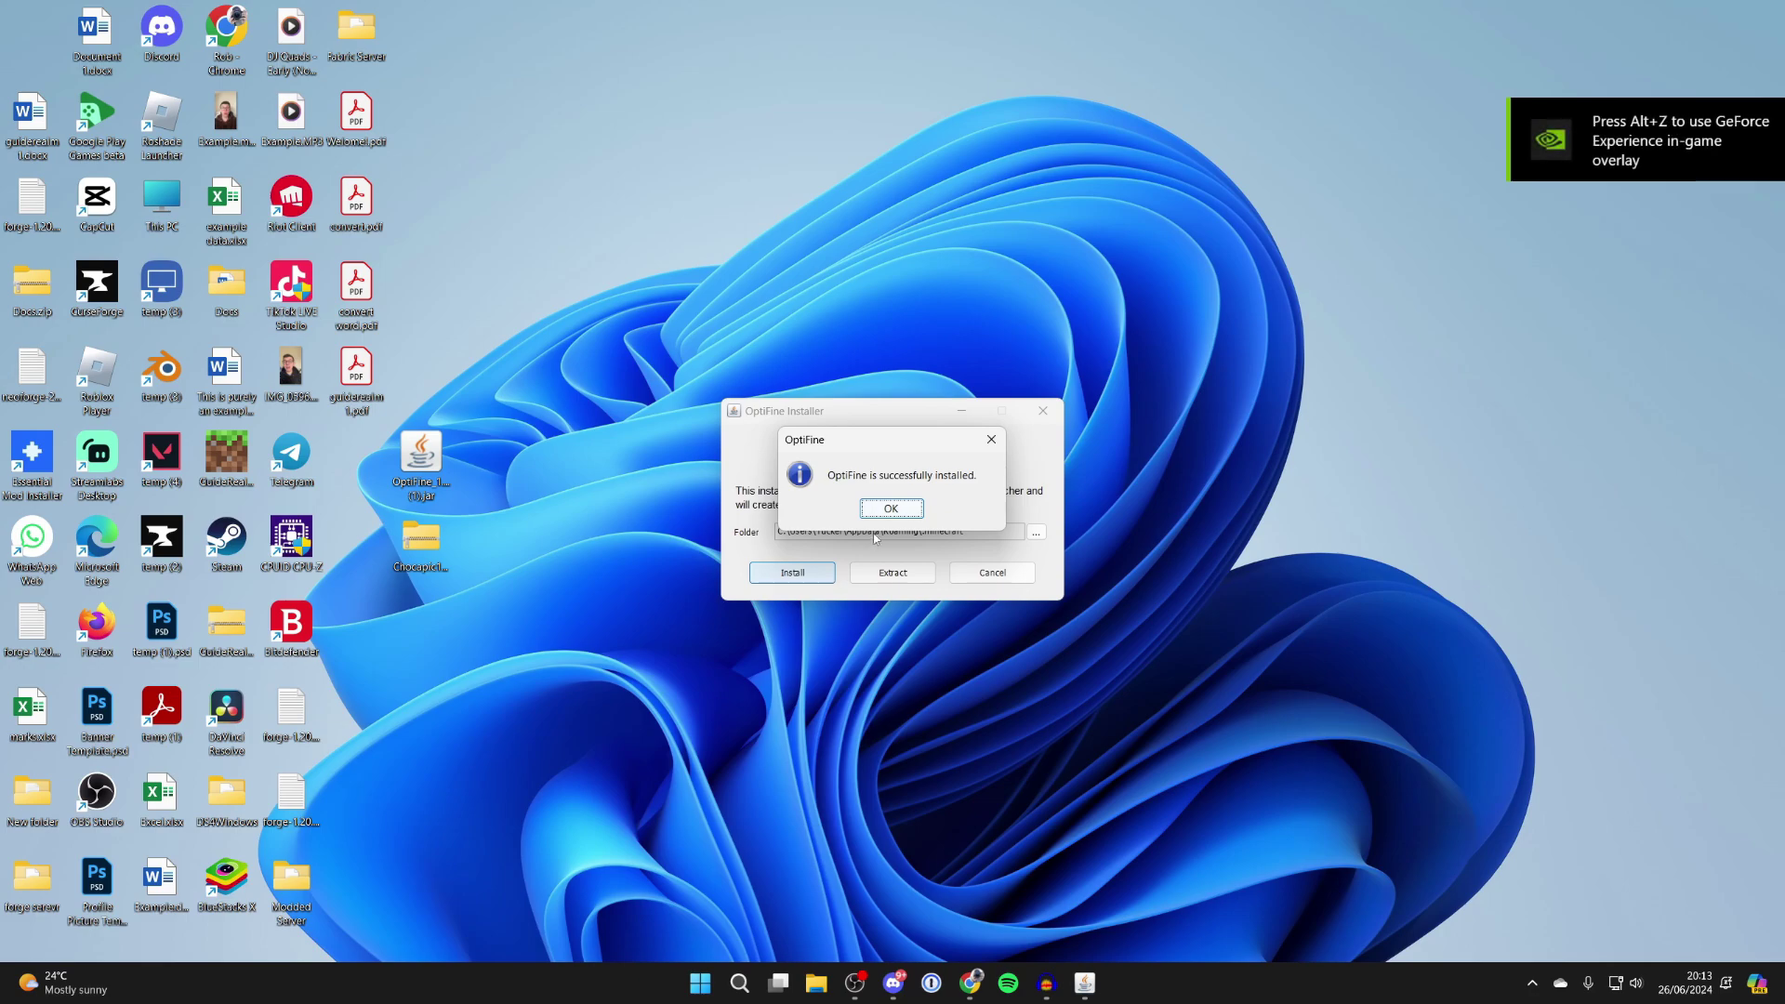
- Dismiss the OptiFine installation message and open the Minecraft Launcher by searching for "mine" in Windows
click(893, 509)
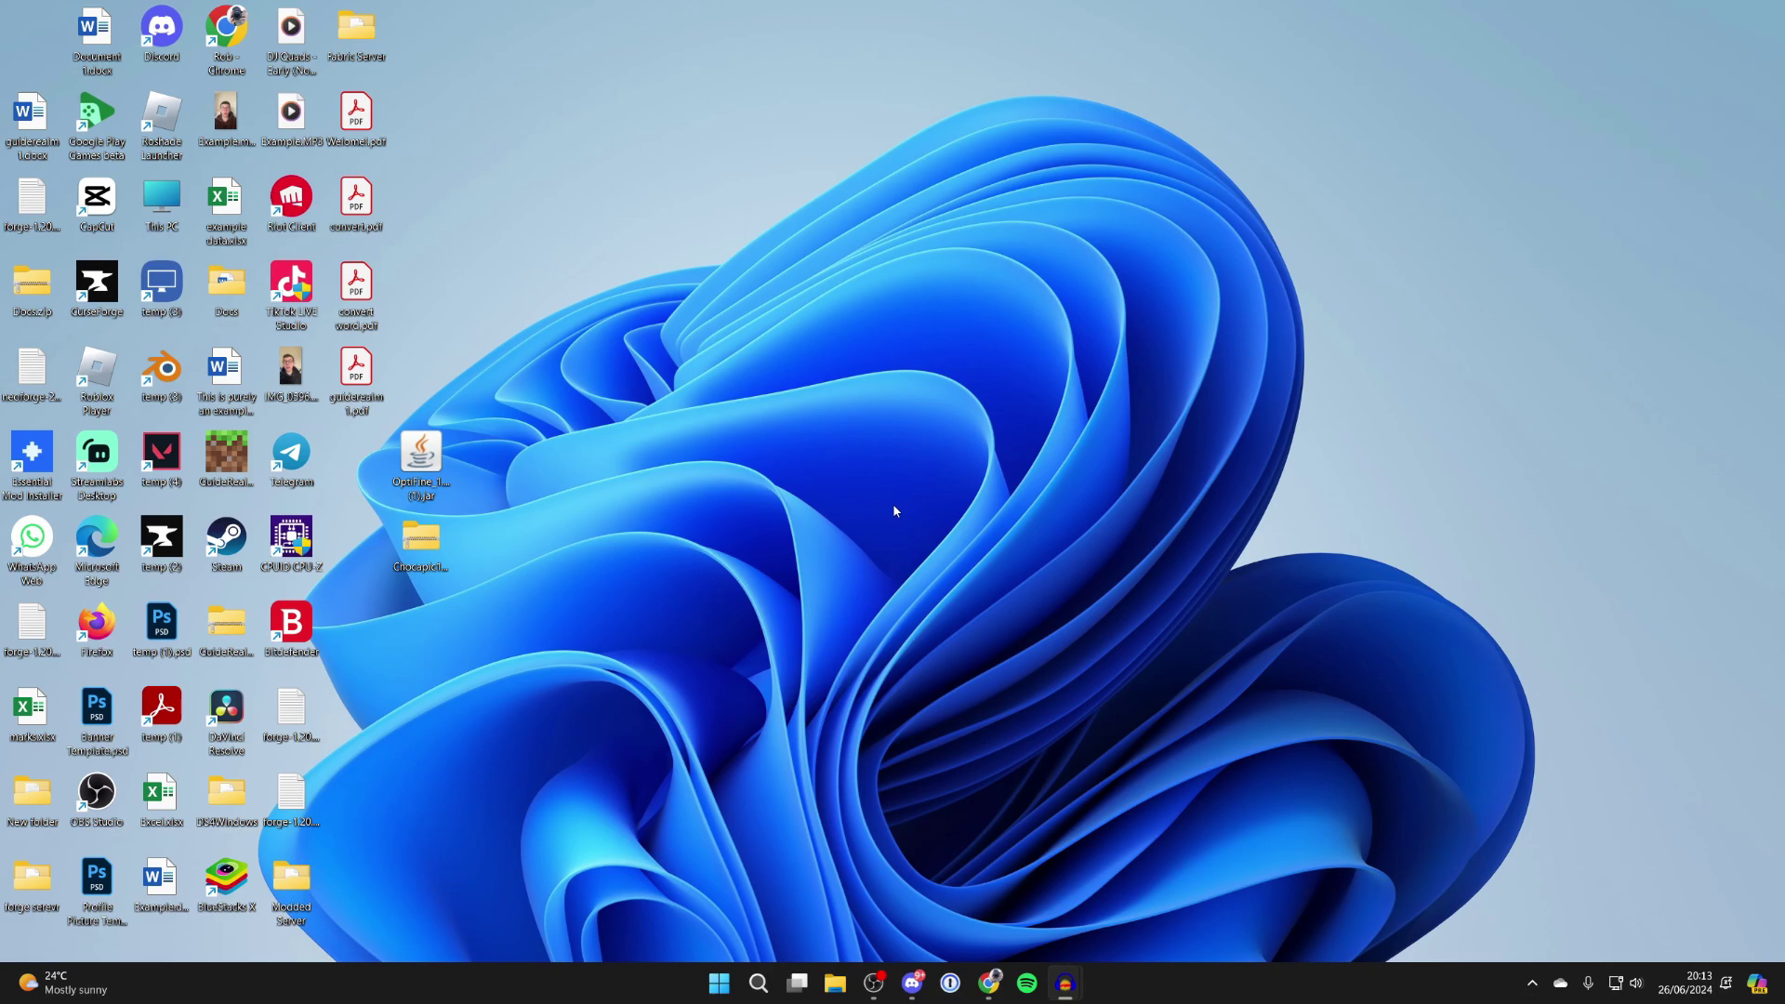
click(758, 983)
text(mine)
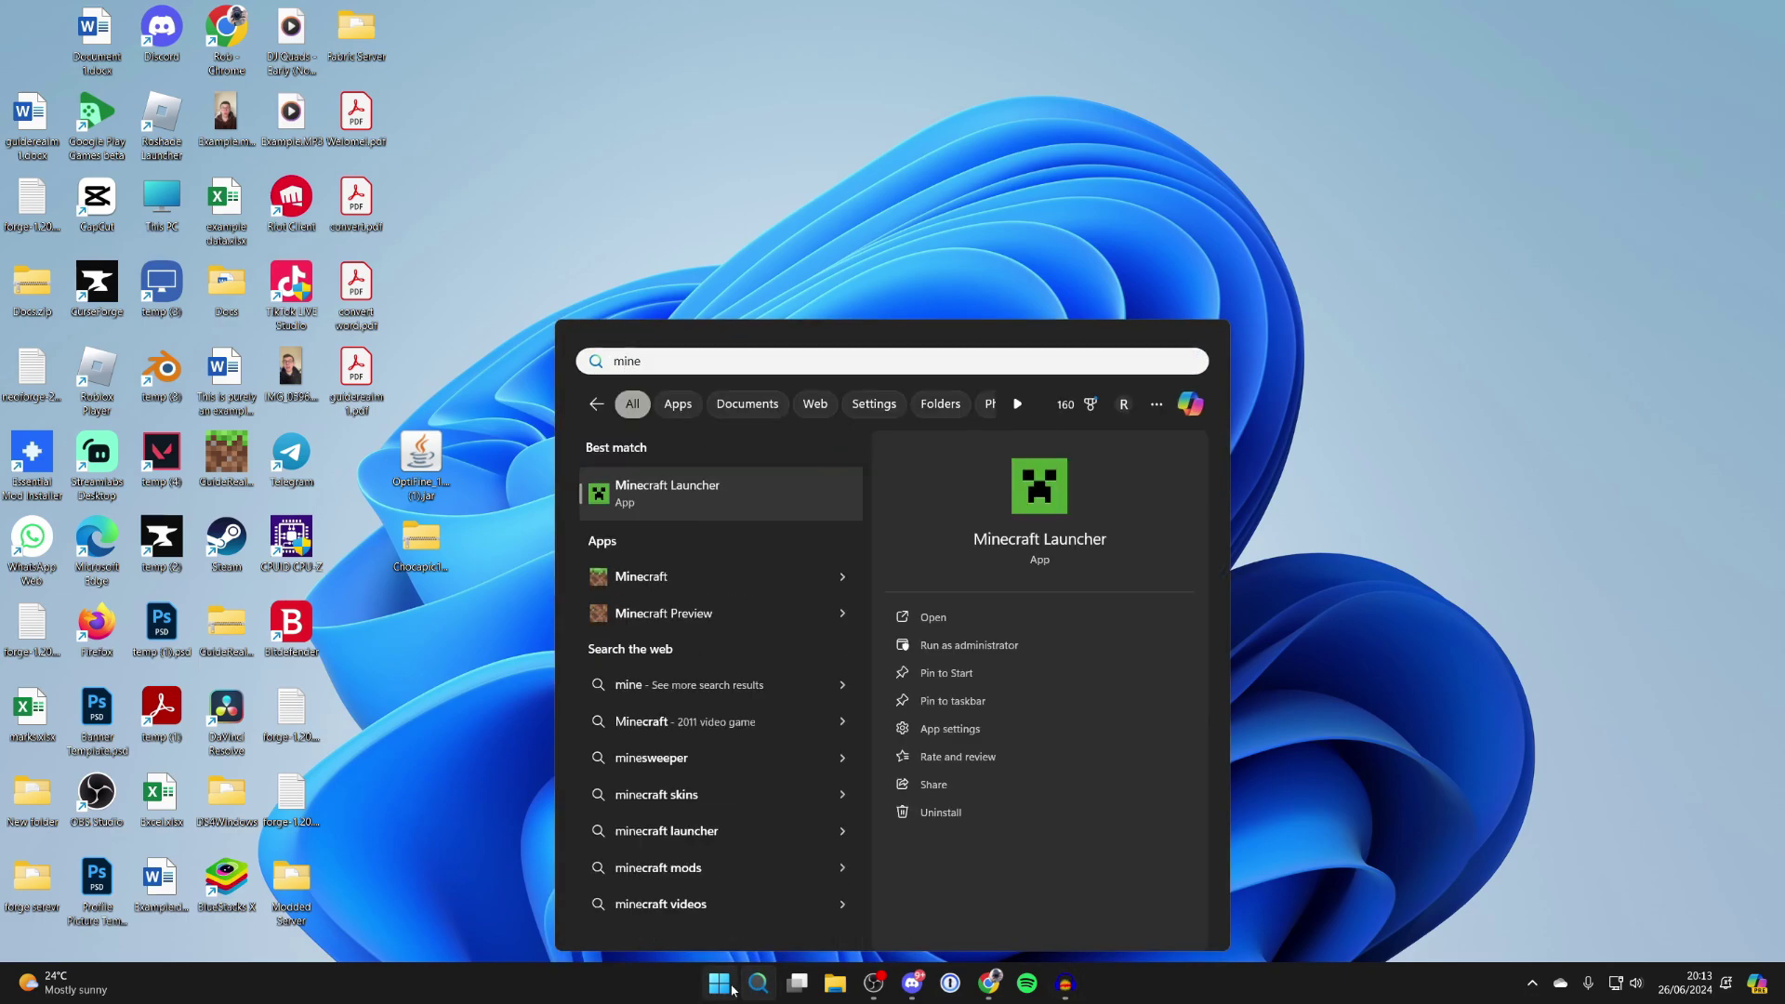
click(759, 983)
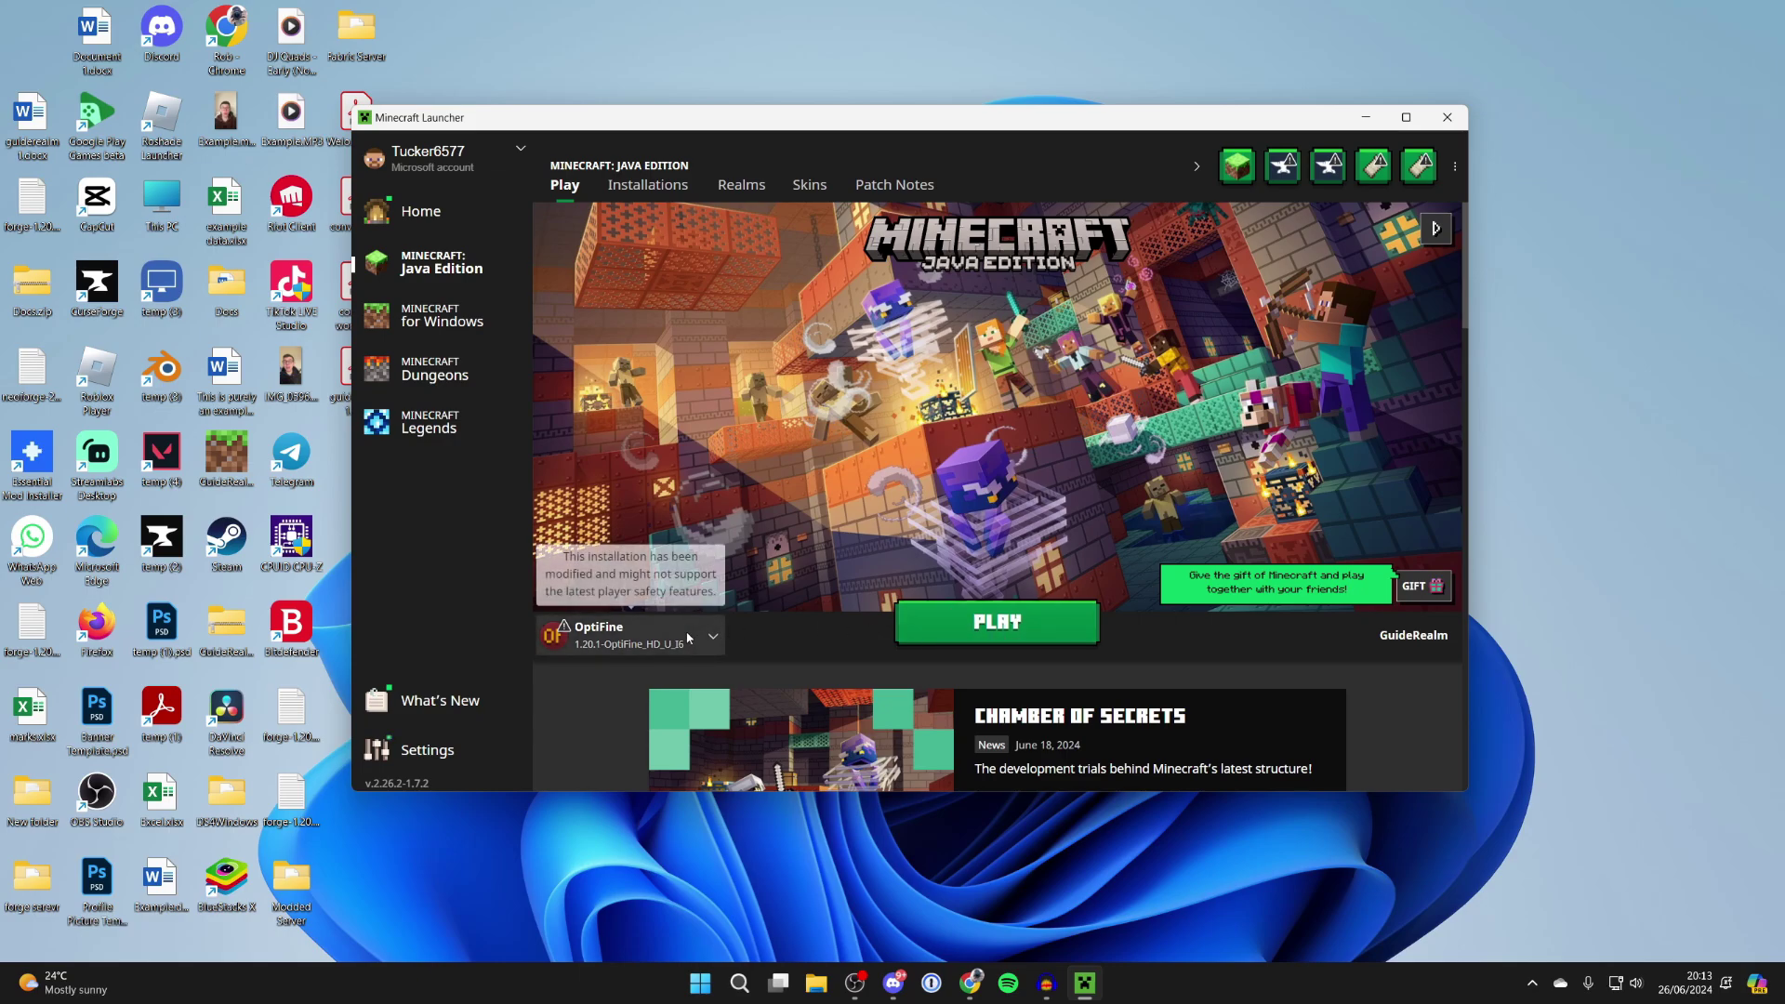
- Choose the OptiFine 1.20.1 installation for Minecraft: Java Edition and launch the game
click(641, 635)
click(665, 395)
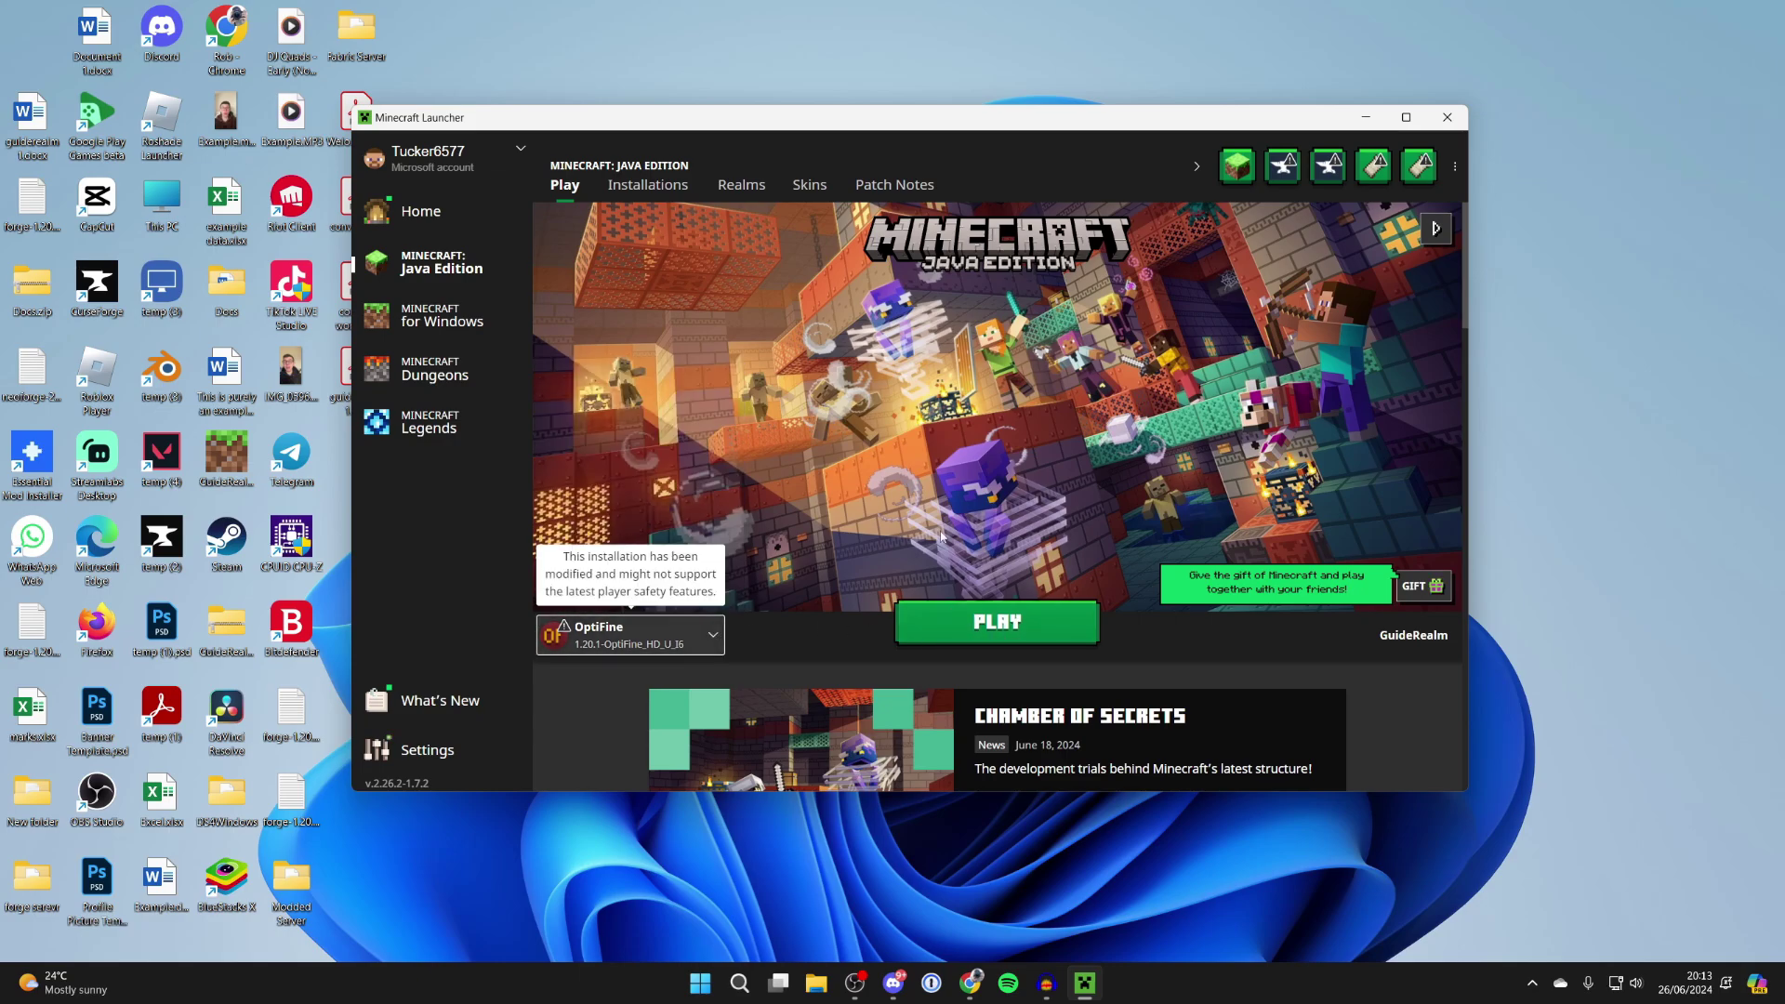
click(993, 621)
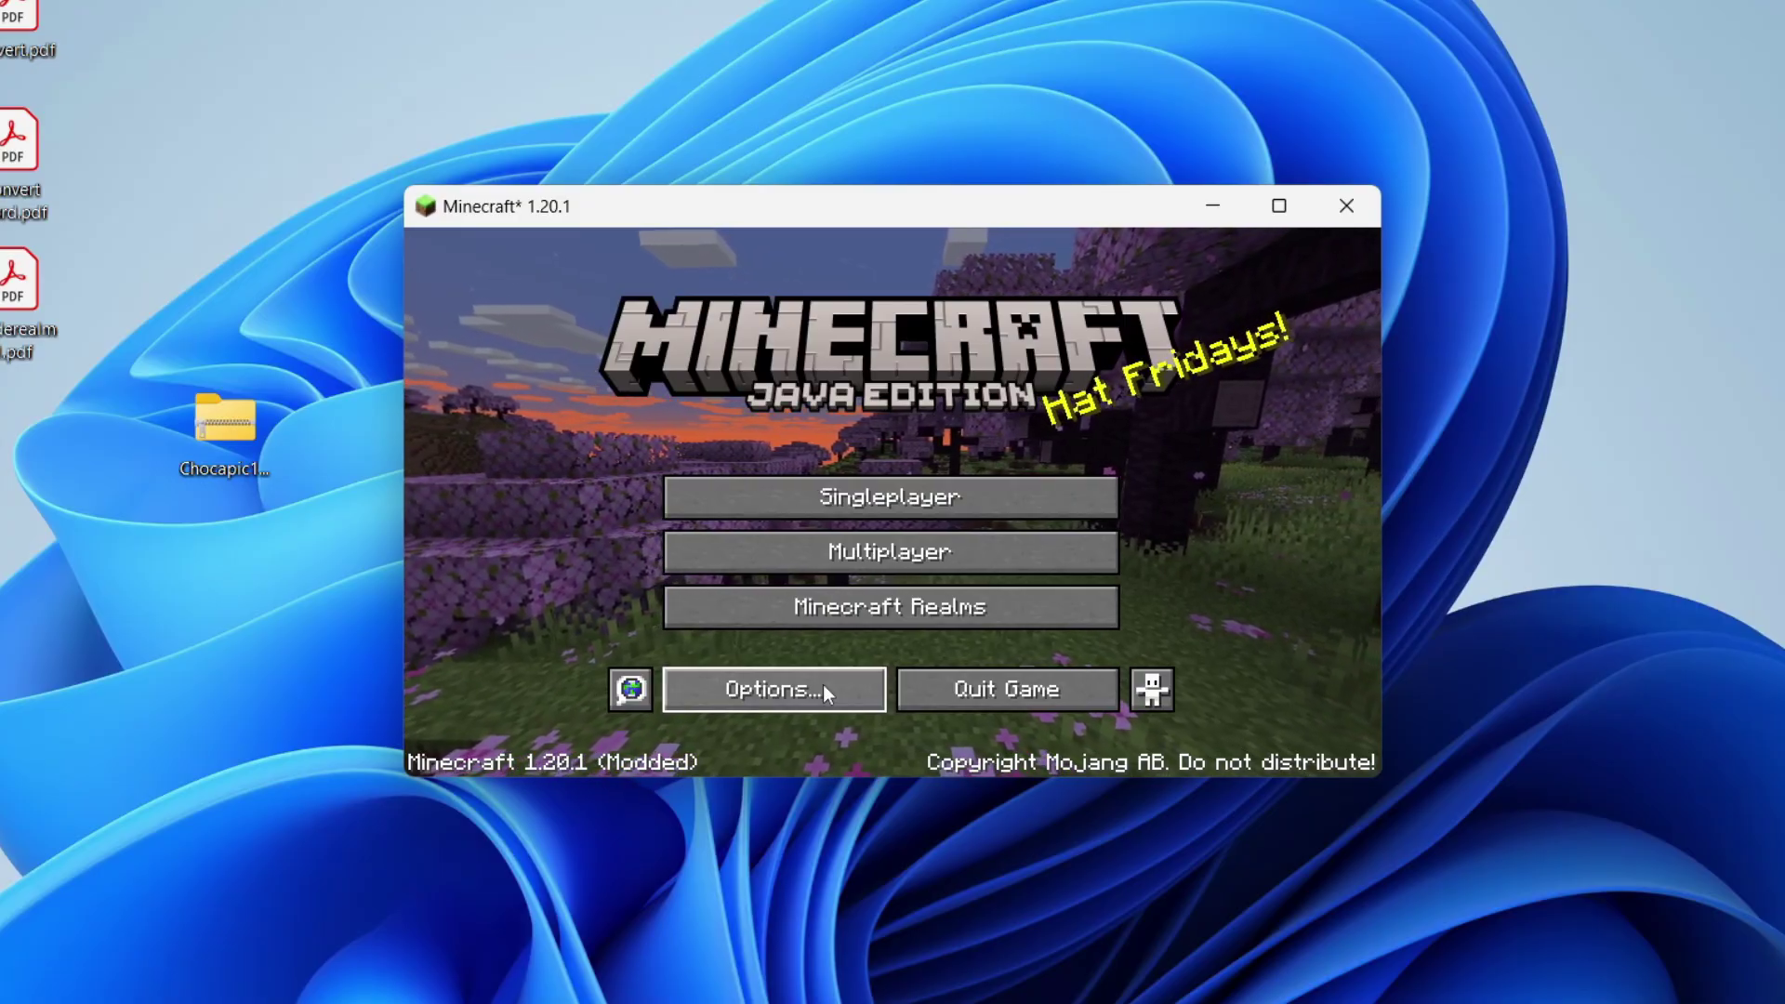
- Go to the Shaders screen in the game's video settings and open the shaderpacks folder
click(823, 686)
click(783, 513)
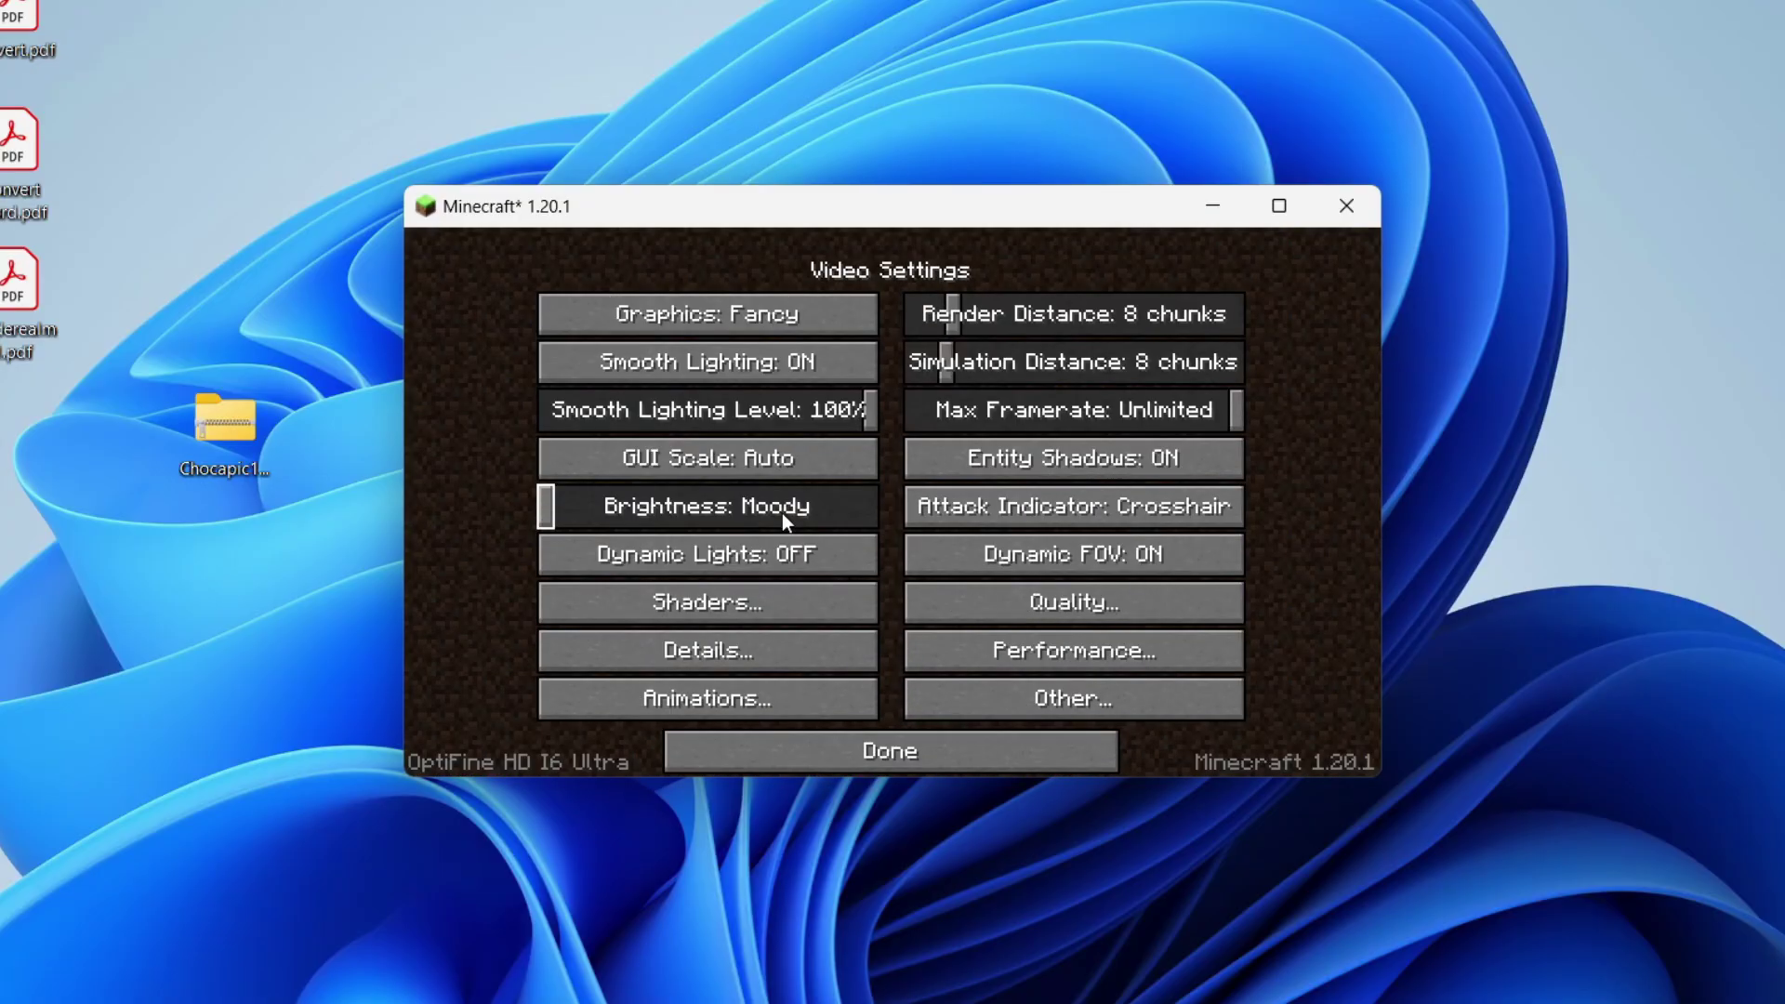
click(750, 607)
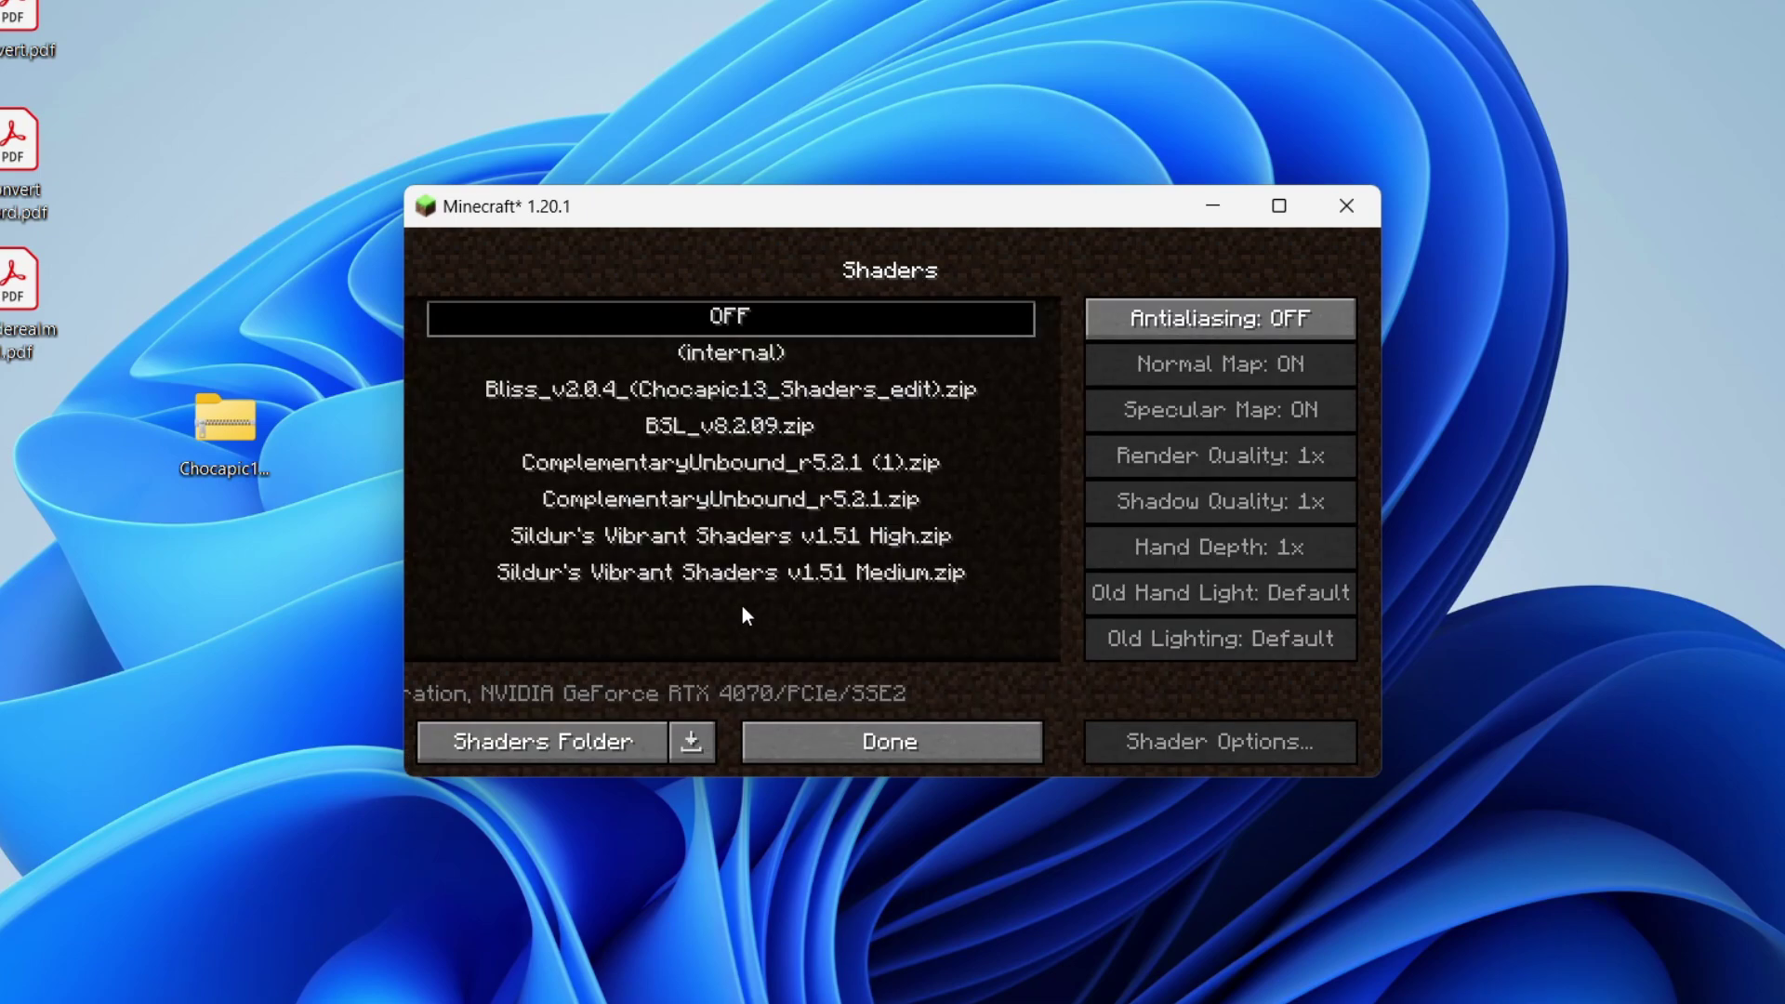
click(581, 739)
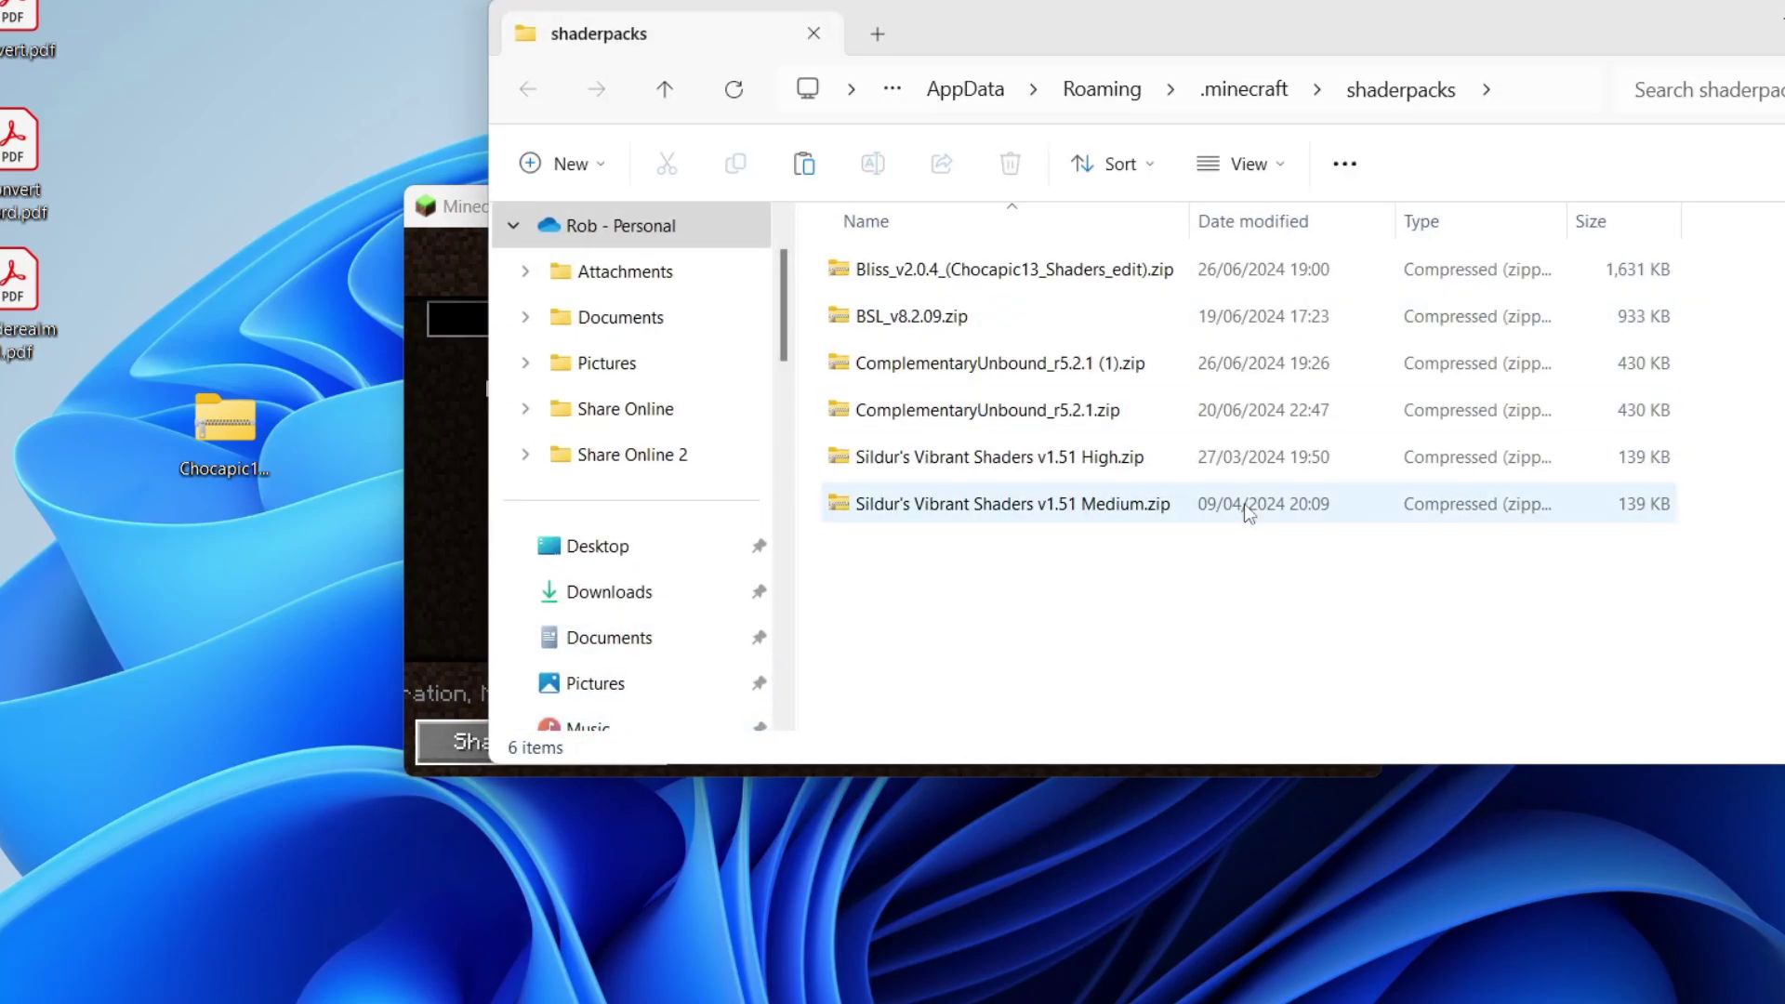
- Copy Chocapic13_V9_High.zip from the desktop's Chocapic13_V9.zip archive into the shaderpacks folder, and close both File Explorer windows
double_click(213, 437)
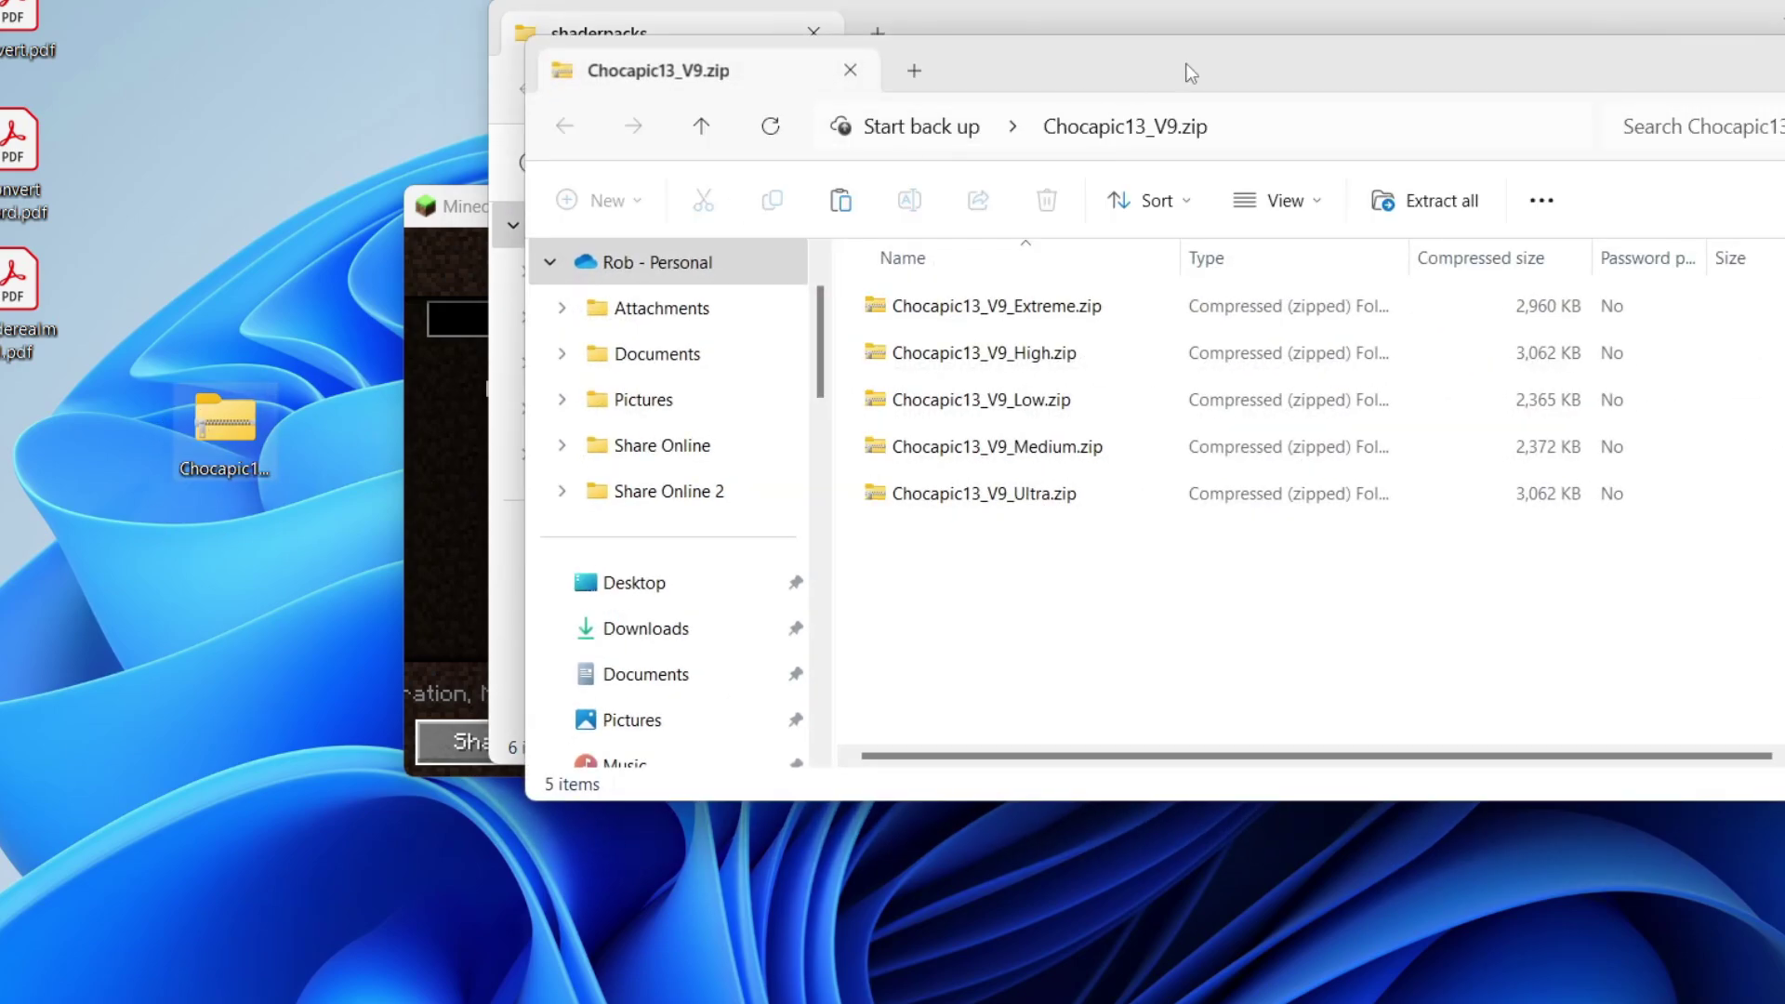
drag(1253, 74, 474, 303)
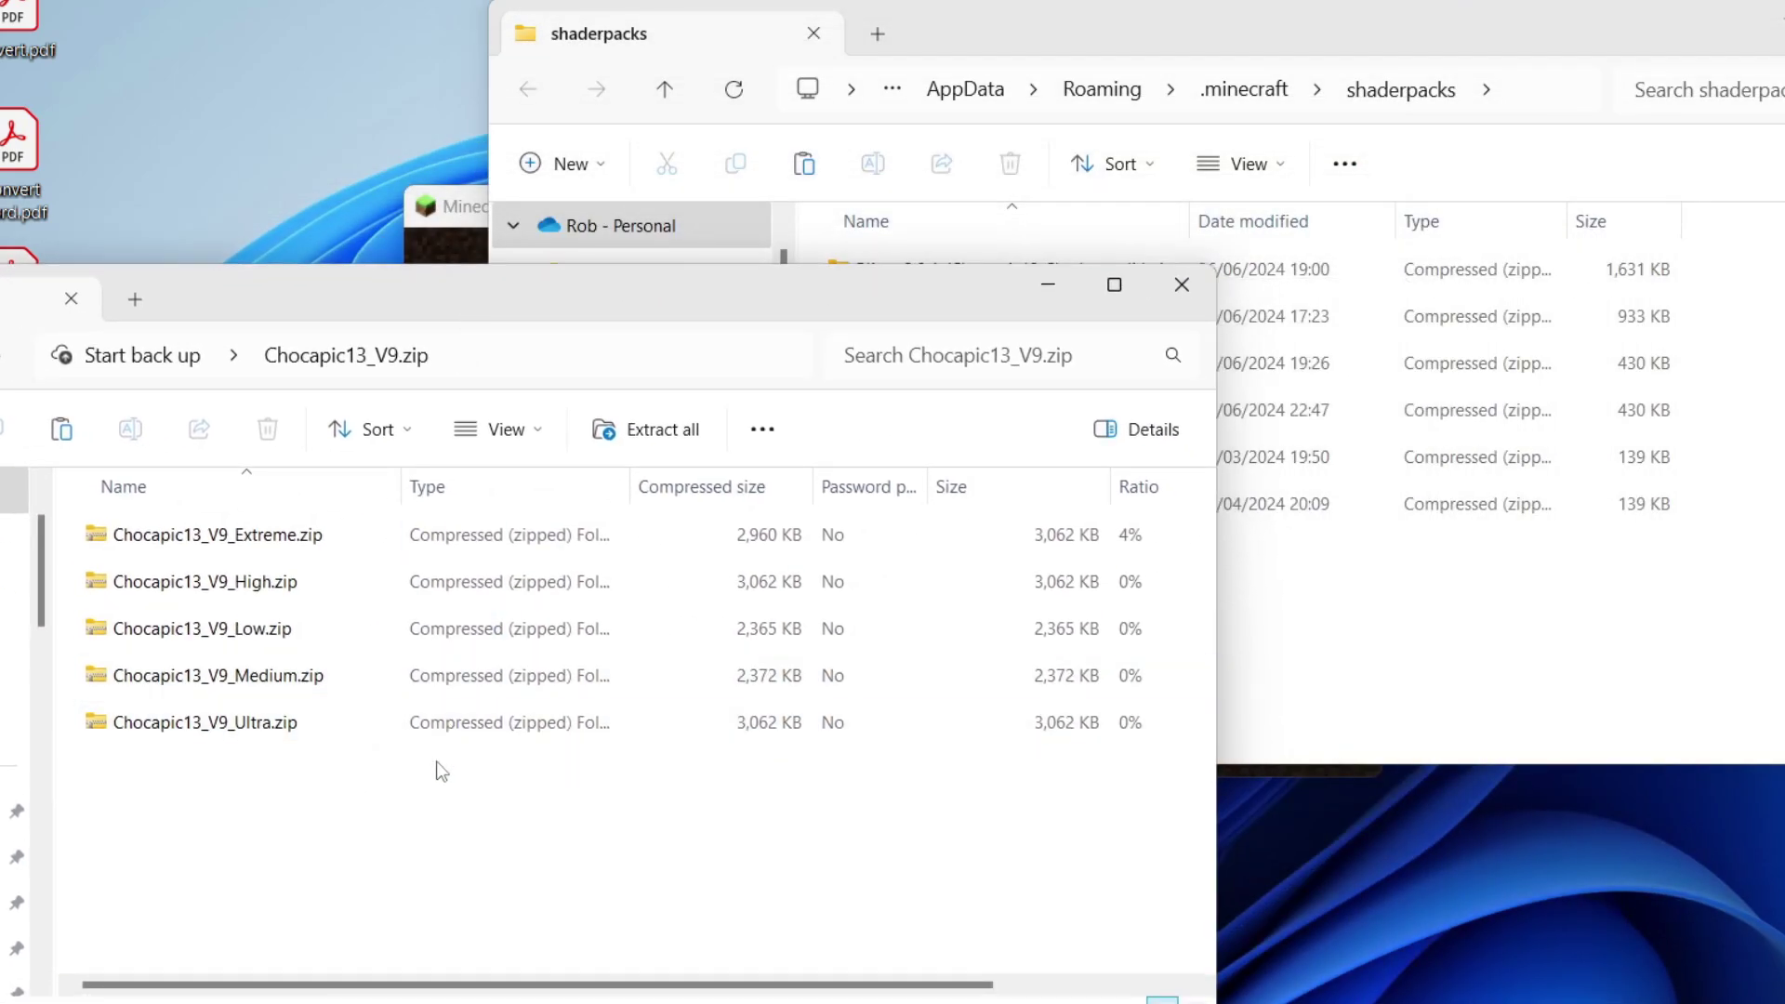
click(205, 582)
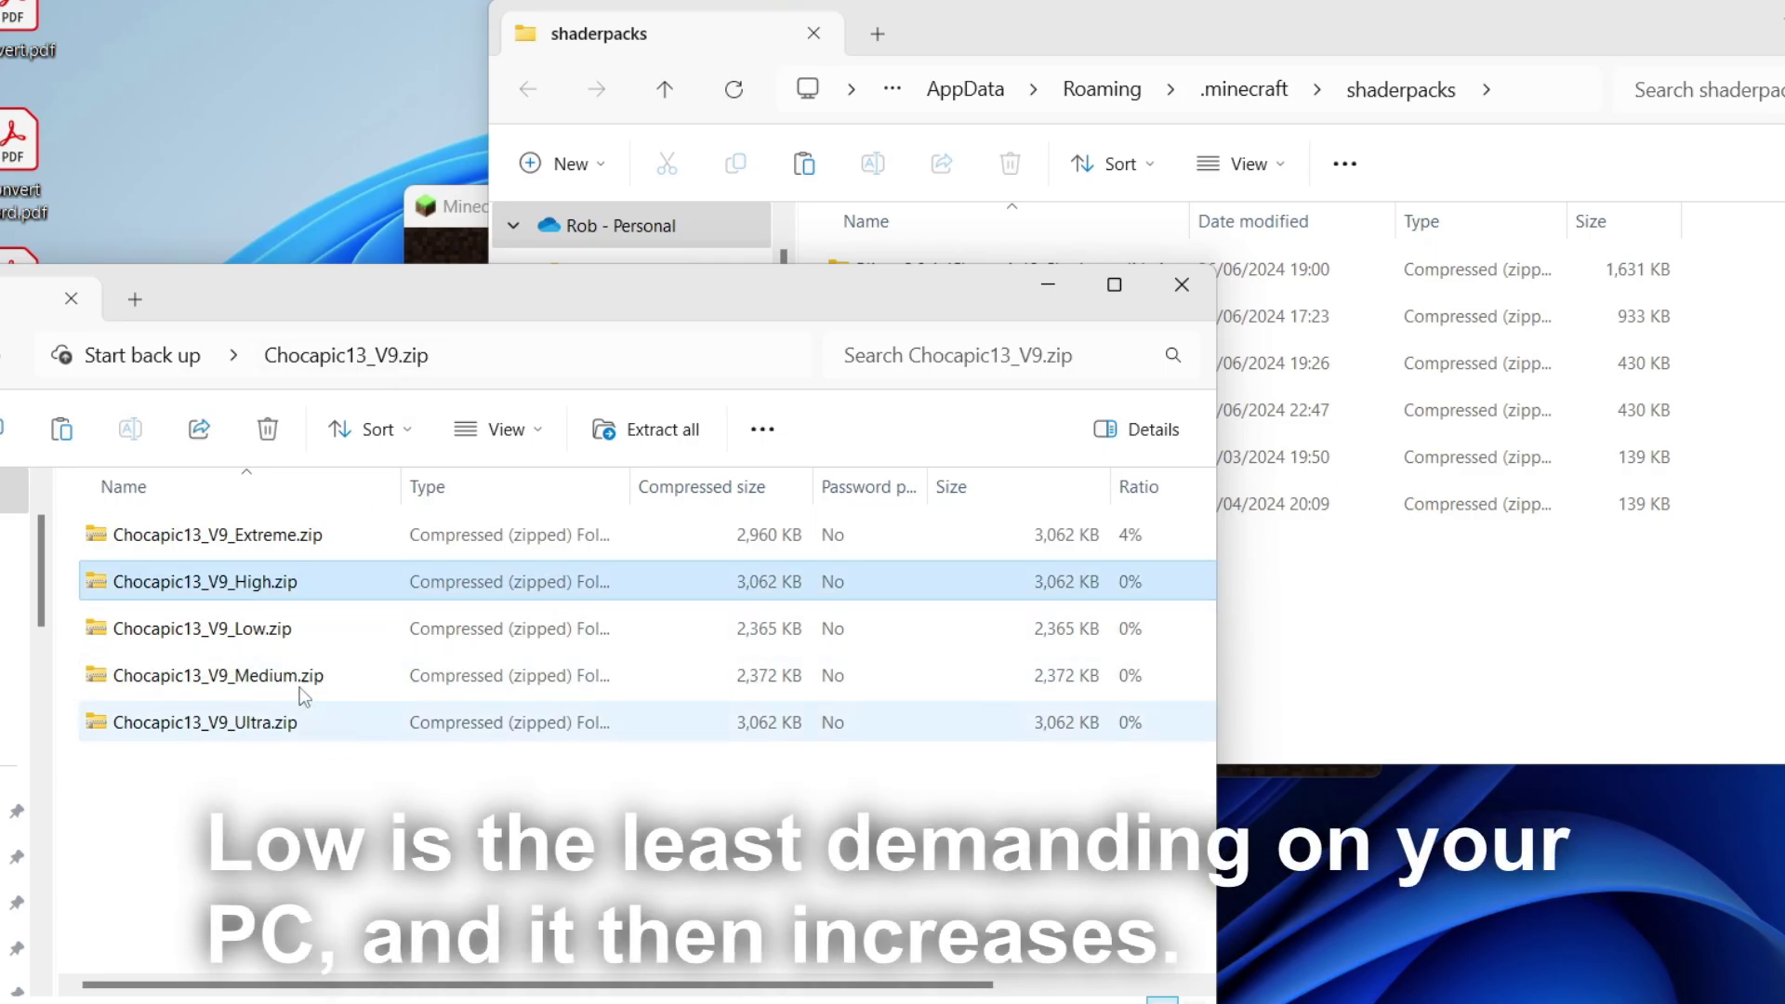
click(270, 632)
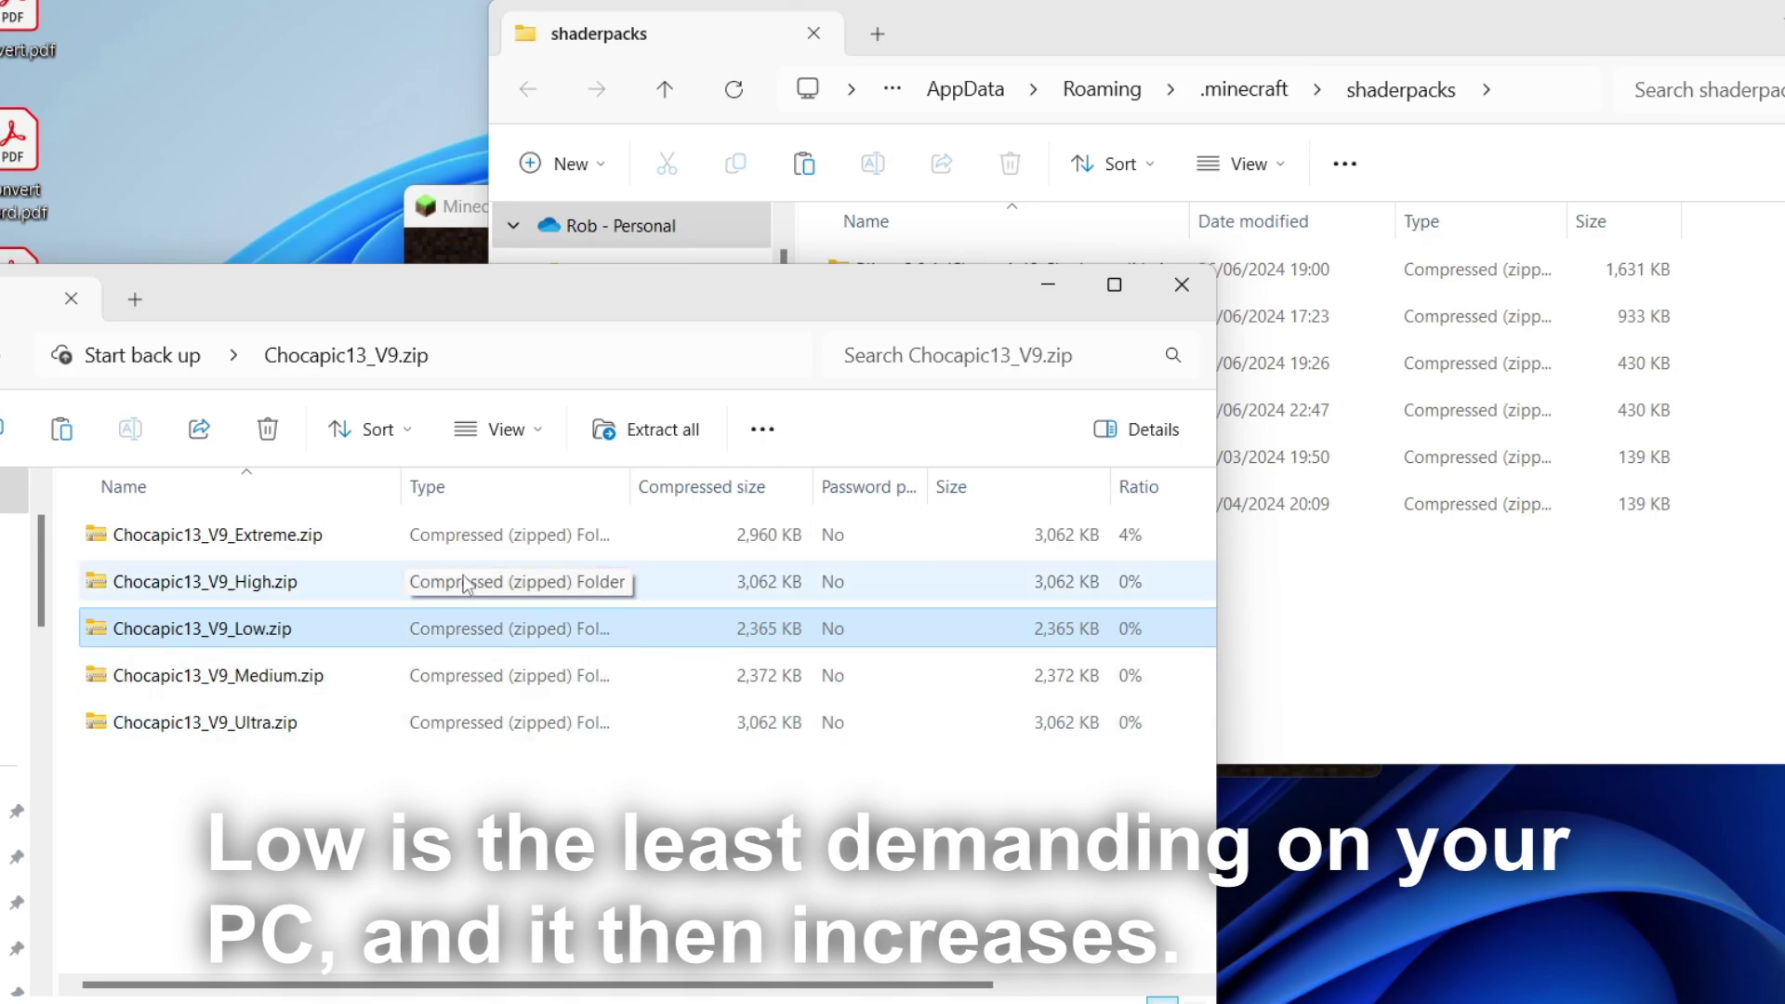
click(349, 597)
drag(476, 591, 1539, 581)
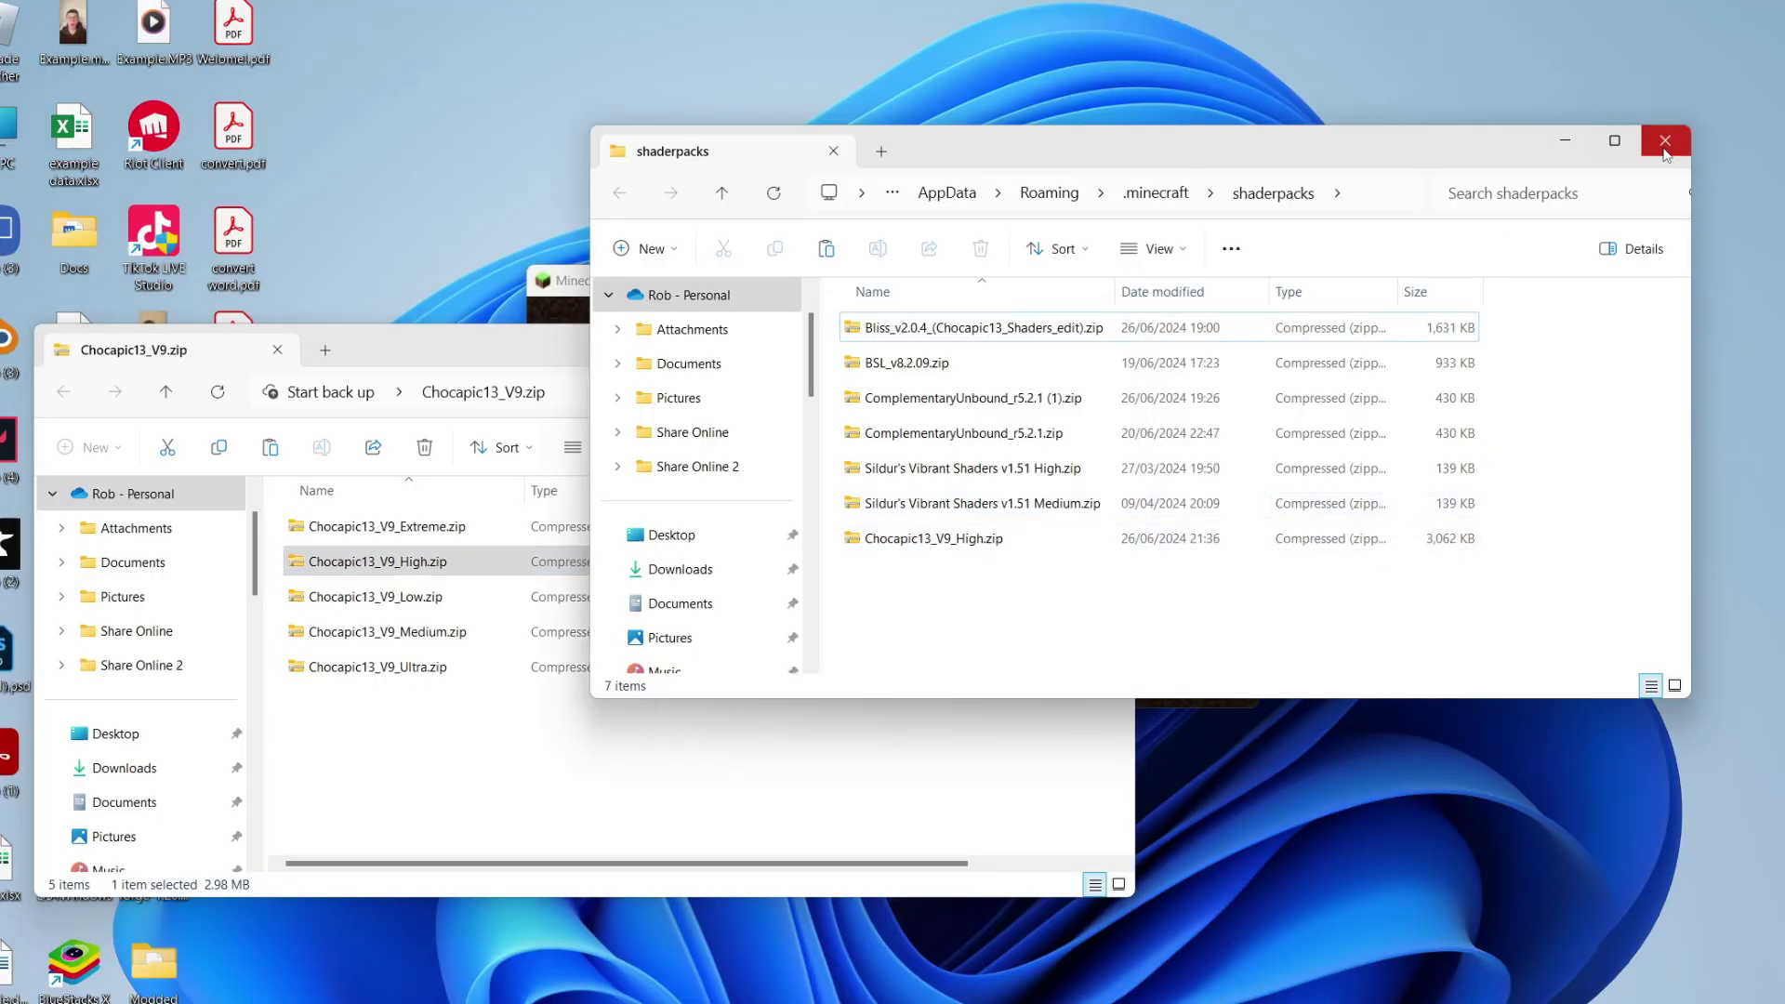
click(1664, 142)
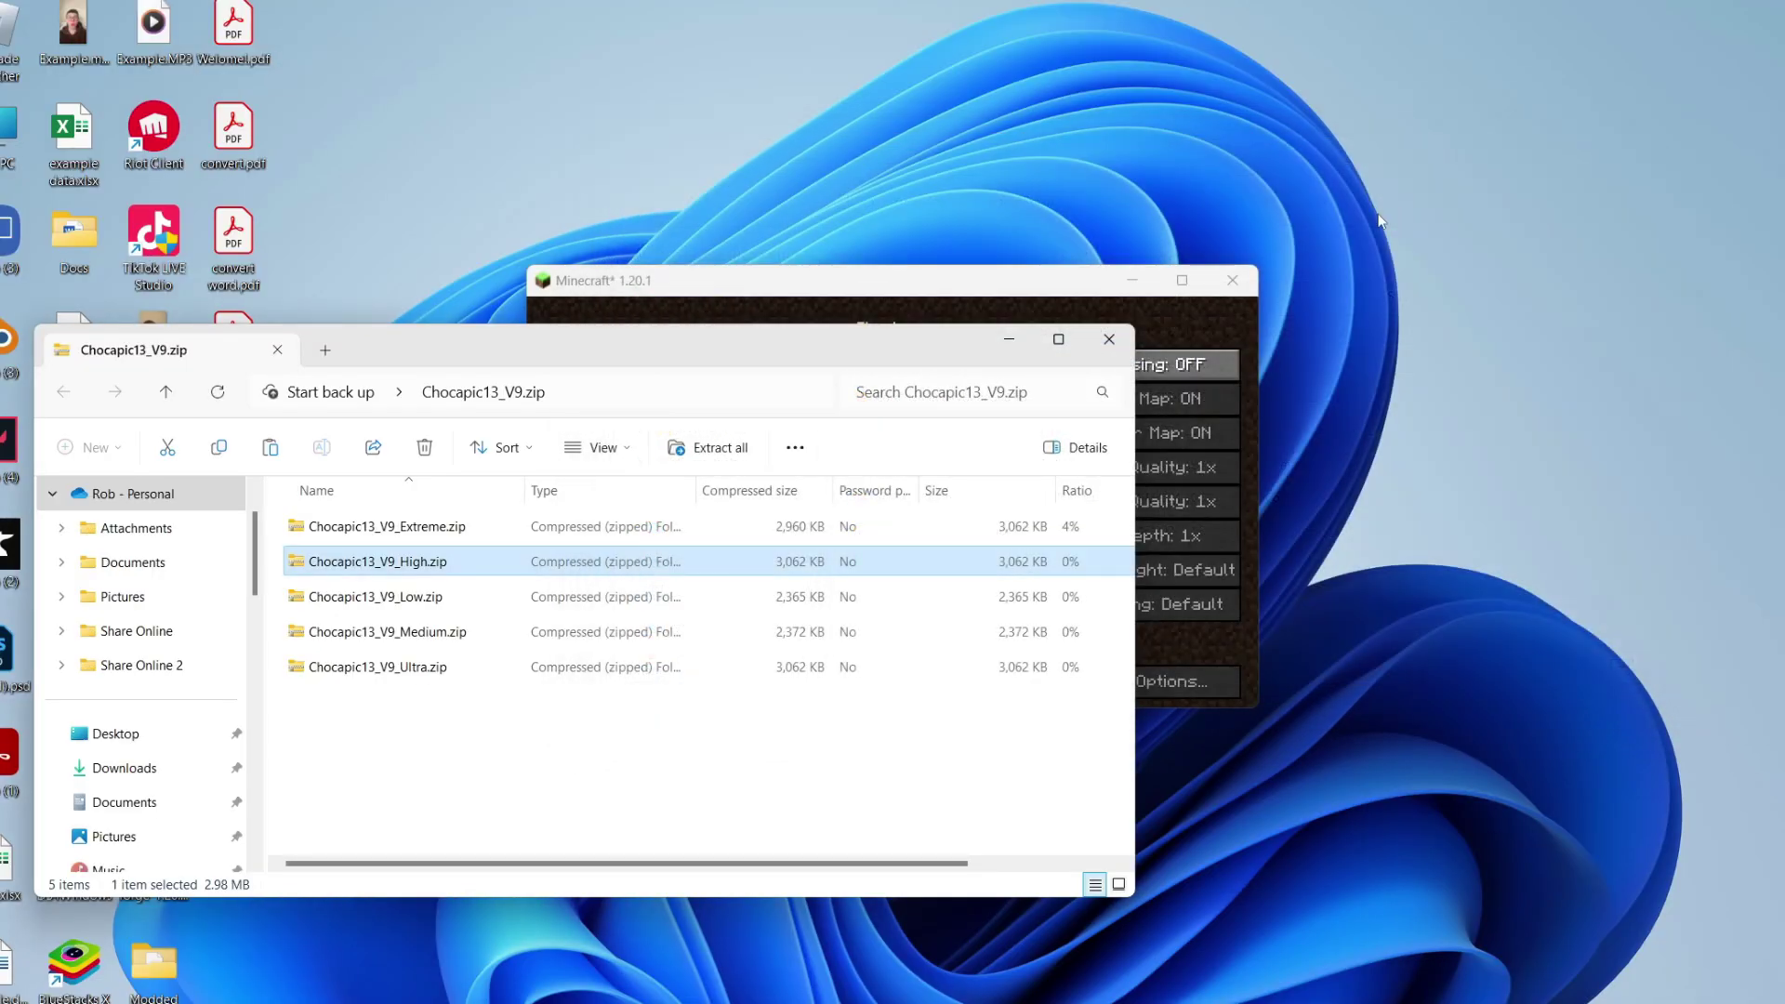
click(1109, 341)
- Activate the Chocapic13_V9_High.zip shader pack in Minecraft and return to the title screen
click(799, 483)
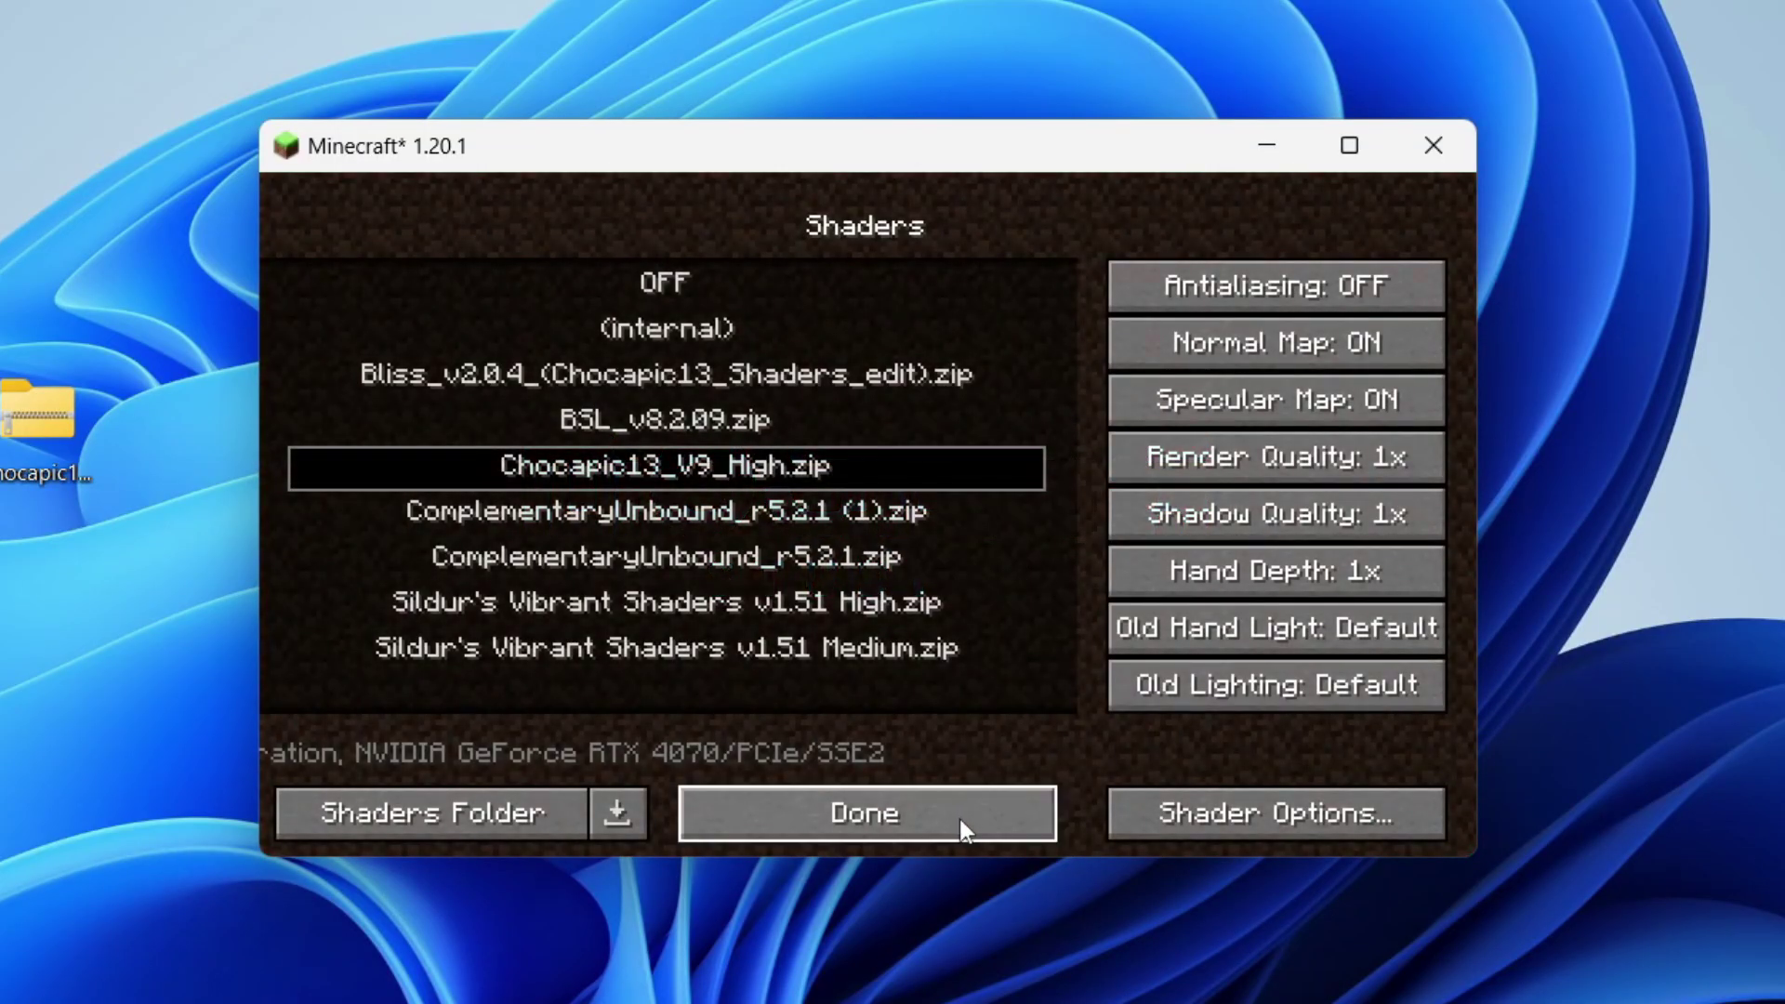
click(959, 818)
click(954, 811)
click(929, 798)
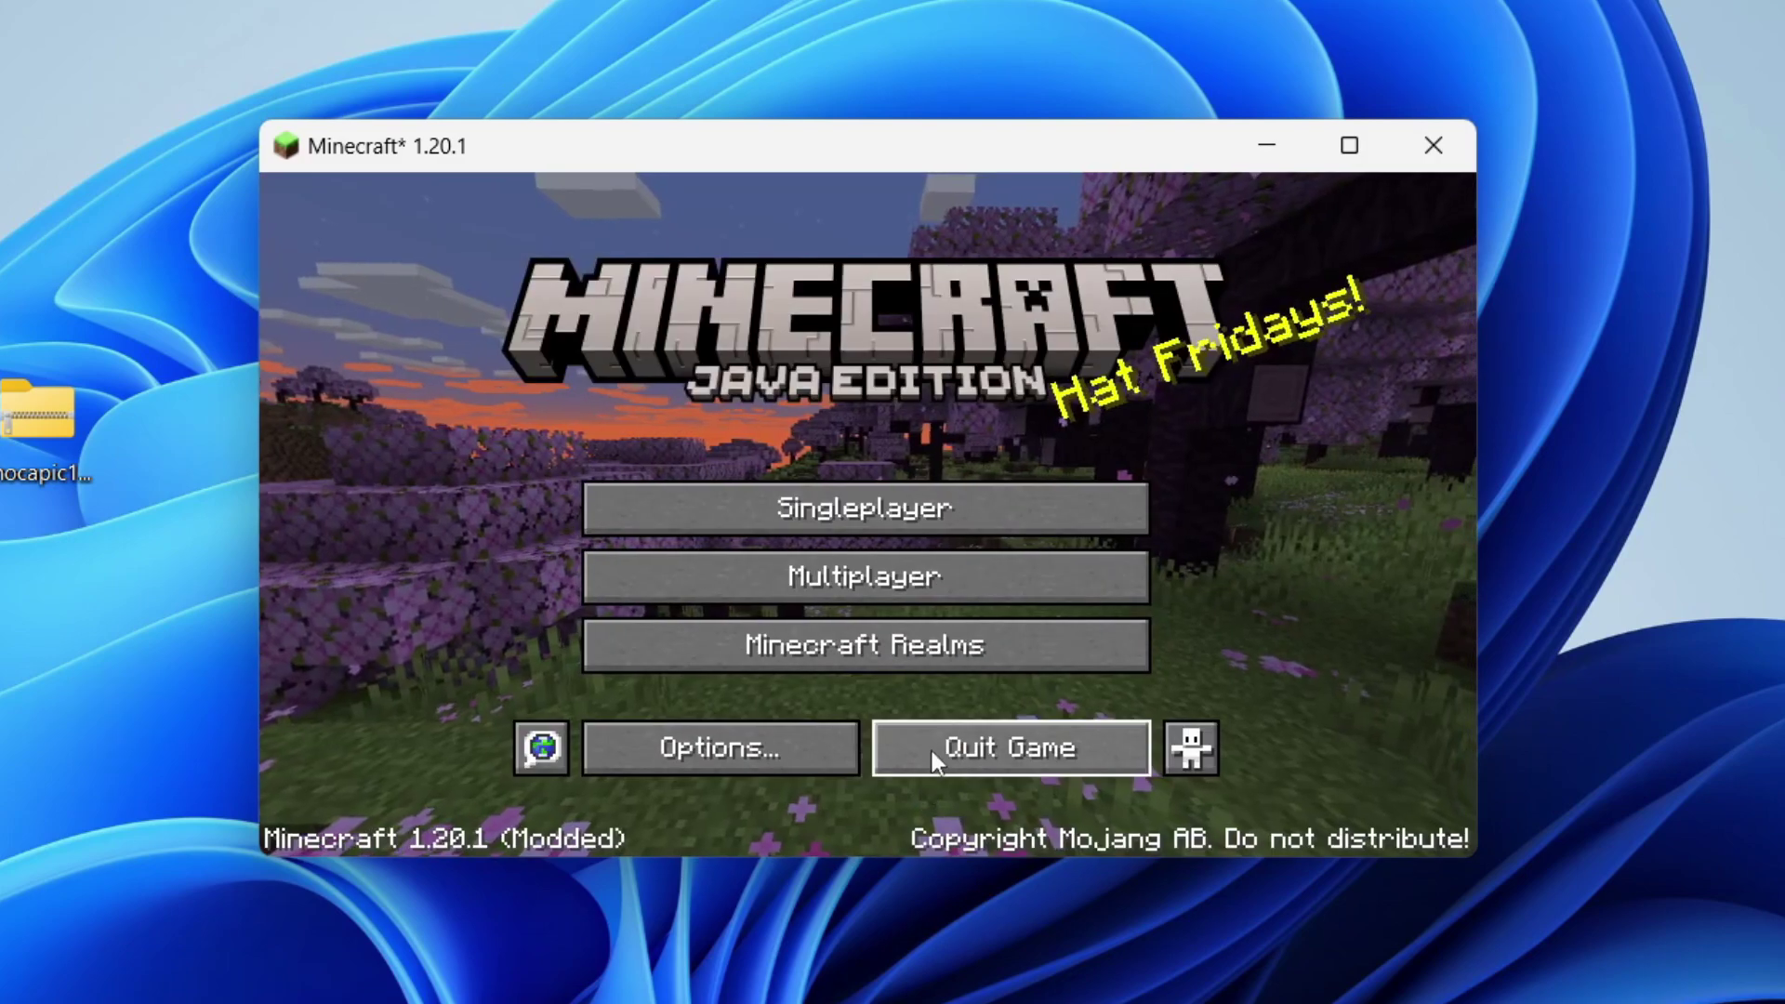
- Load the singleplayer world New World (250)
click(911, 508)
click(923, 389)
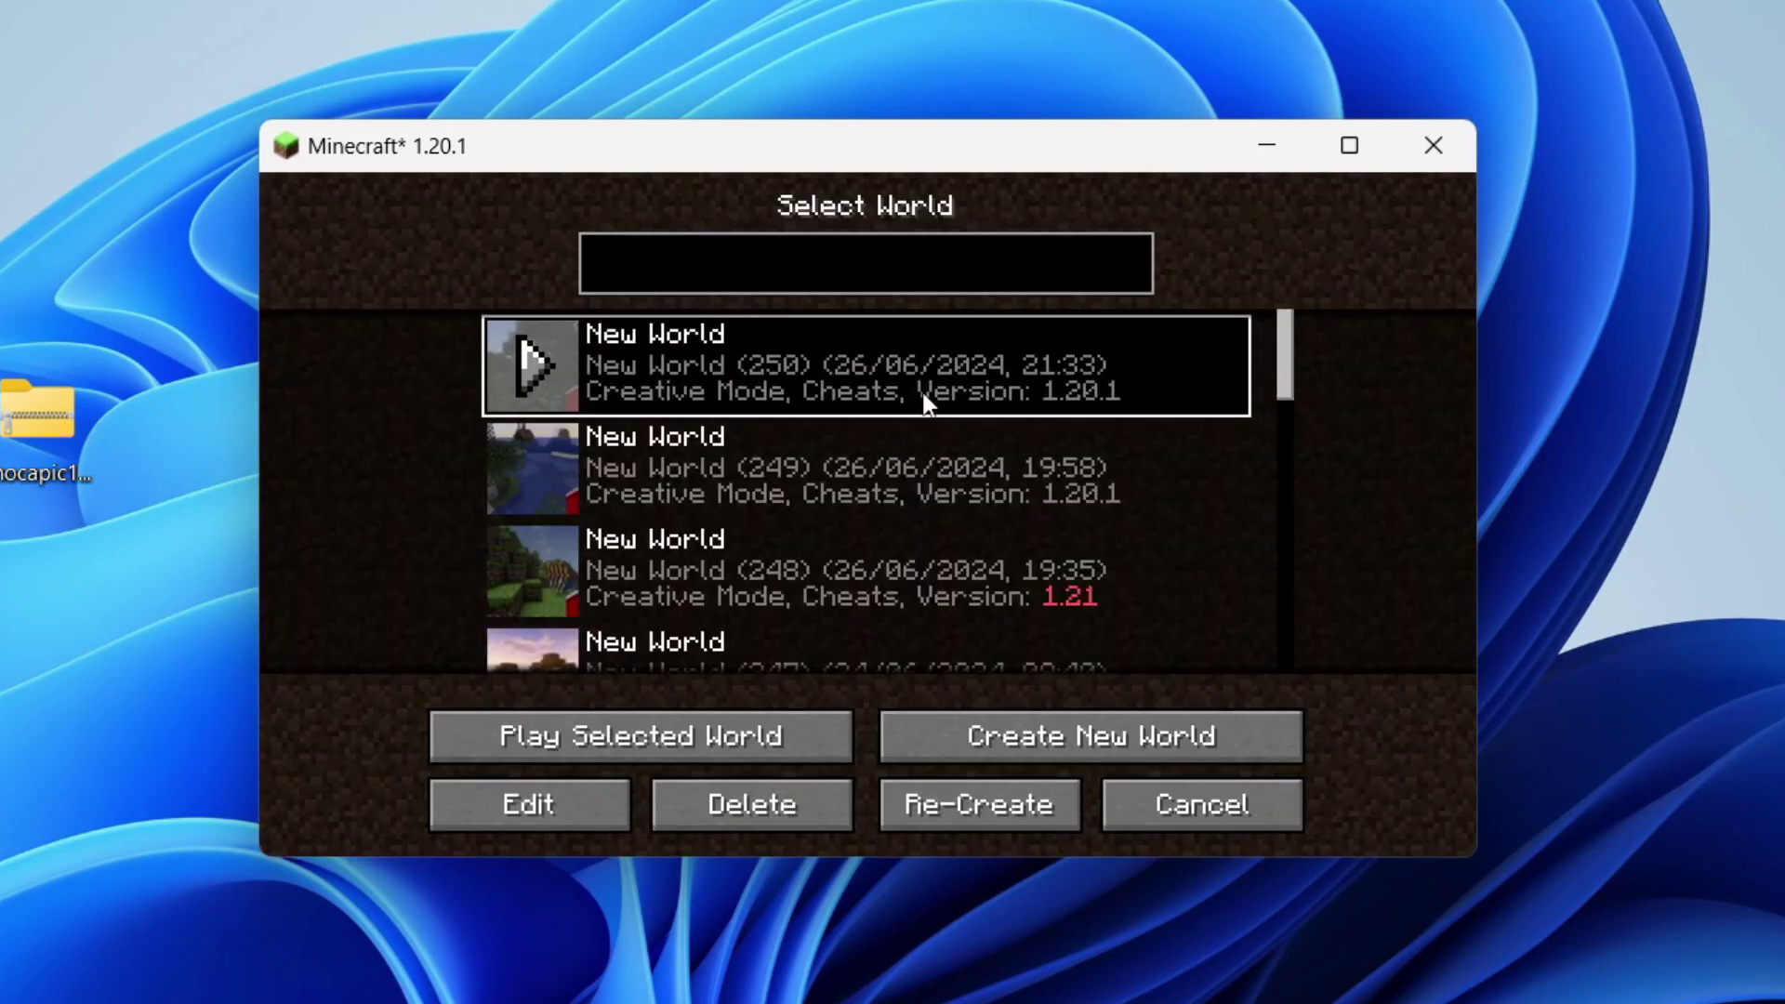
double_click(911, 377)
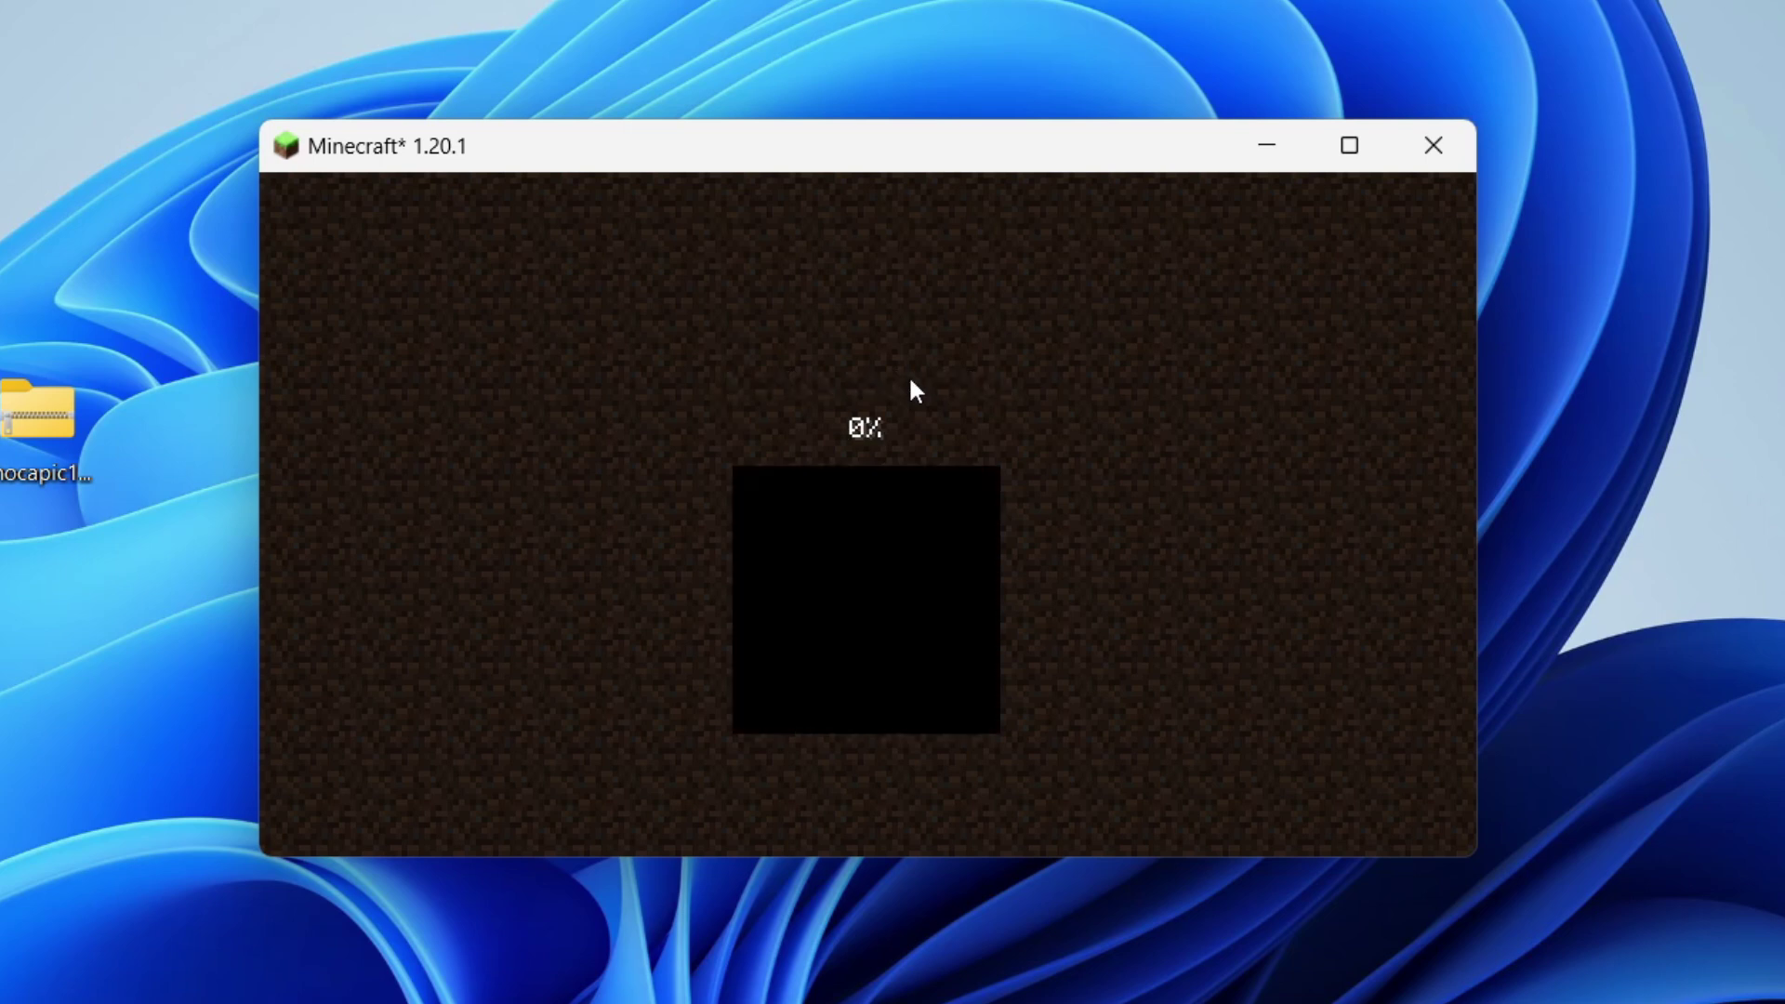